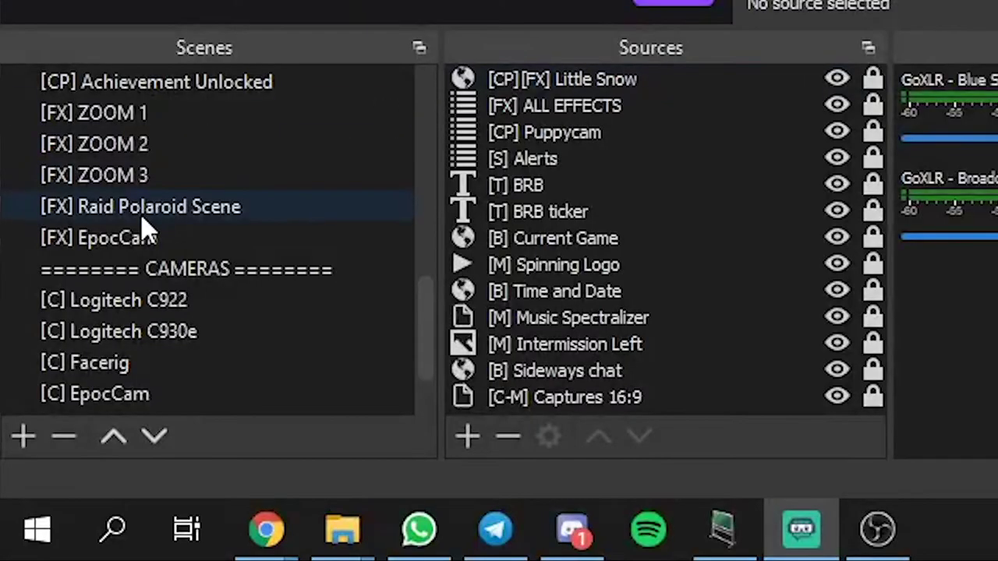
# Select the [FX] Raid Polaroid Scene in the Scenes dock to list its polaroid sources.
pyautogui.click(144, 223)
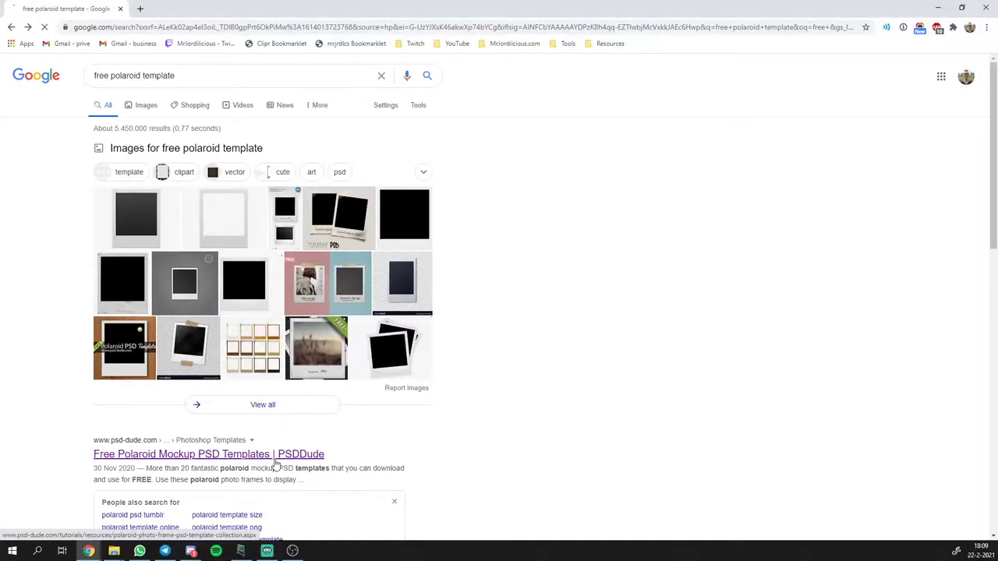
# Scroll through the PSDDude collection of free polaroid mockup templates.
pyautogui.scroll(-3, 131, 298)
pyautogui.scroll(-10, 131, 298)
pyautogui.scroll(-7, 115, 302)
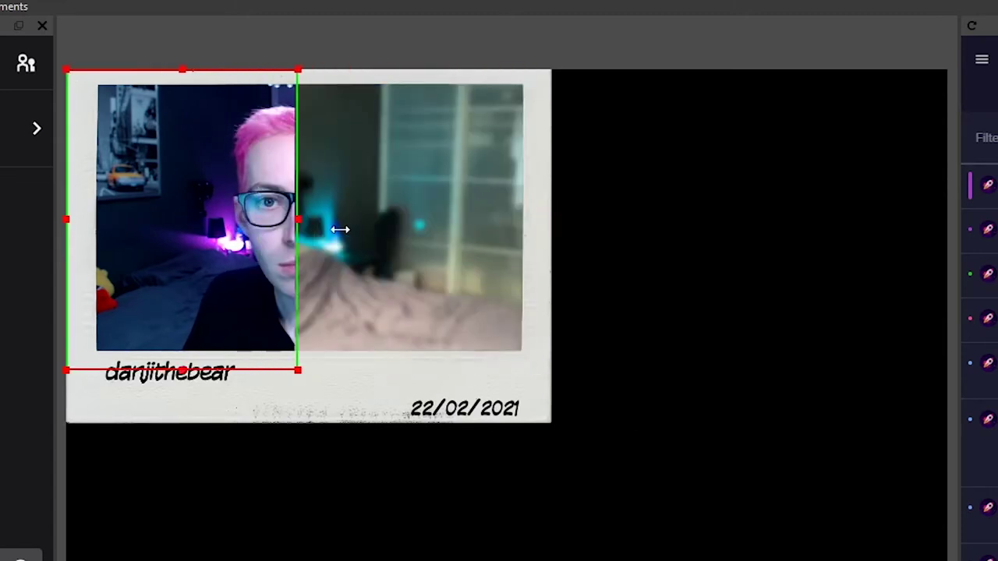
# Resize the webcam from its bottom-right corner so it fills more of the polaroid photo.
pyautogui.moveTo(546, 384)
pyautogui.mouseDown()
pyautogui.moveTo(580, 392)
pyautogui.moveTo(695, 468)
pyautogui.moveTo(522, 360)
pyautogui.moveTo(560, 385)
pyautogui.moveTo(532, 375)
pyautogui.mouseUp()
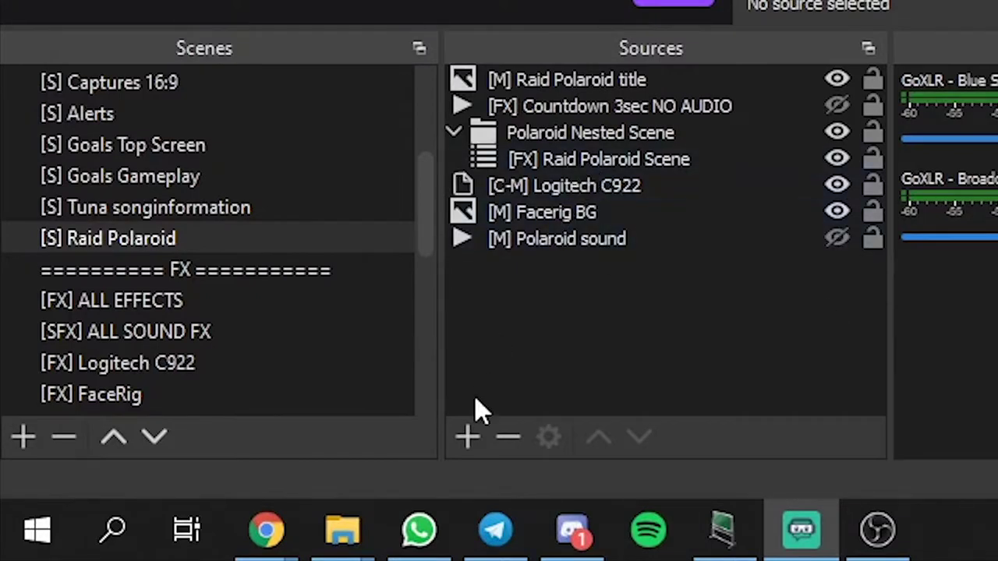
# Add the existing Polaroid Nested Scene as a scene source in [S] Raid Polaroid.
pyautogui.click(468, 438)
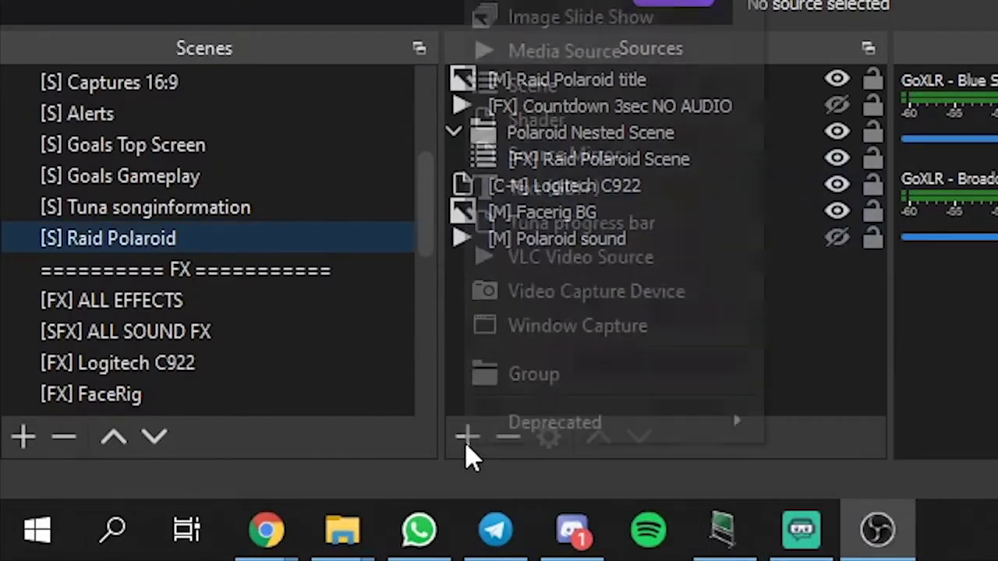
pyautogui.click(599, 86)
pyautogui.moveTo(702, 211); pyautogui.dragTo(687, 406)
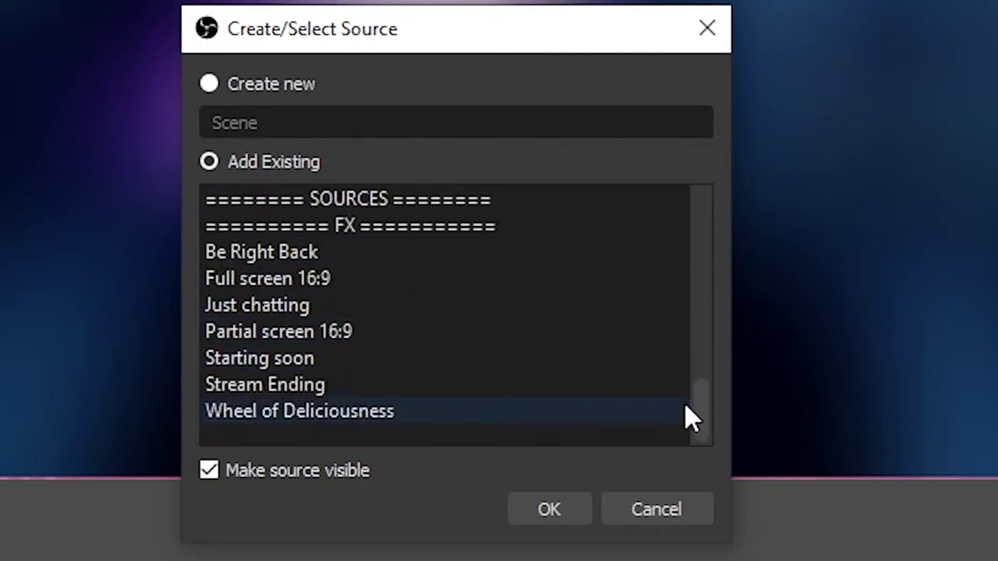
pyautogui.moveTo(698, 422); pyautogui.dragTo(698, 195)
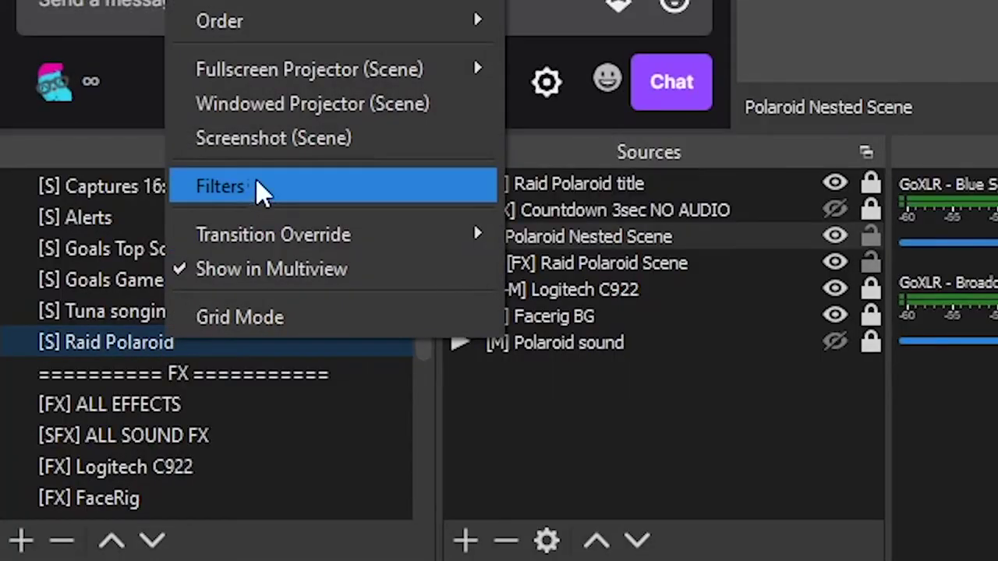
# Open the [S] Raid Polaroid filters and look at the Move Source filter type without adding one.
pyautogui.click(255, 185)
pyautogui.moveTo(392, 32); pyautogui.dragTo(753, 7)
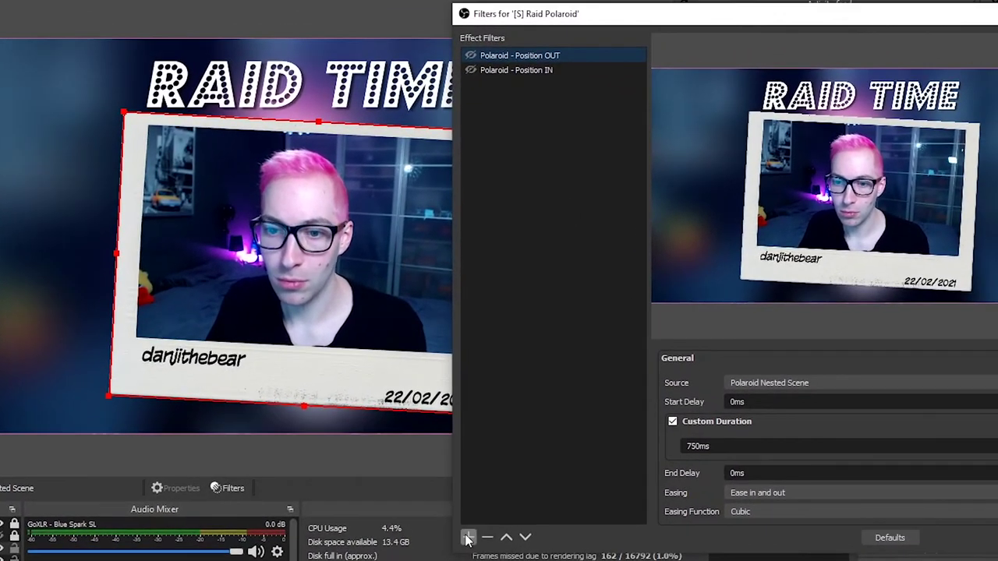
pyautogui.click(468, 538)
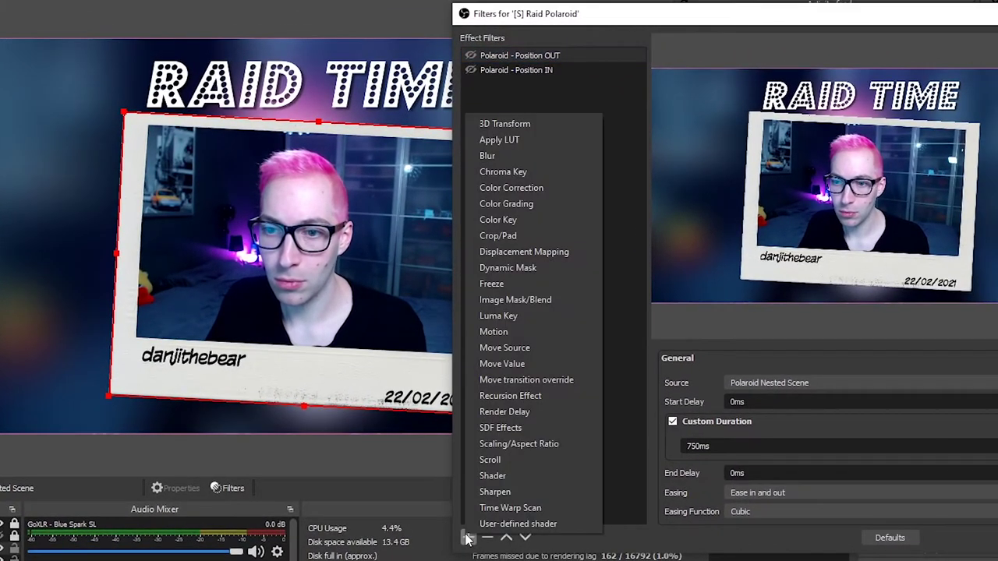
pyautogui.click(546, 351)
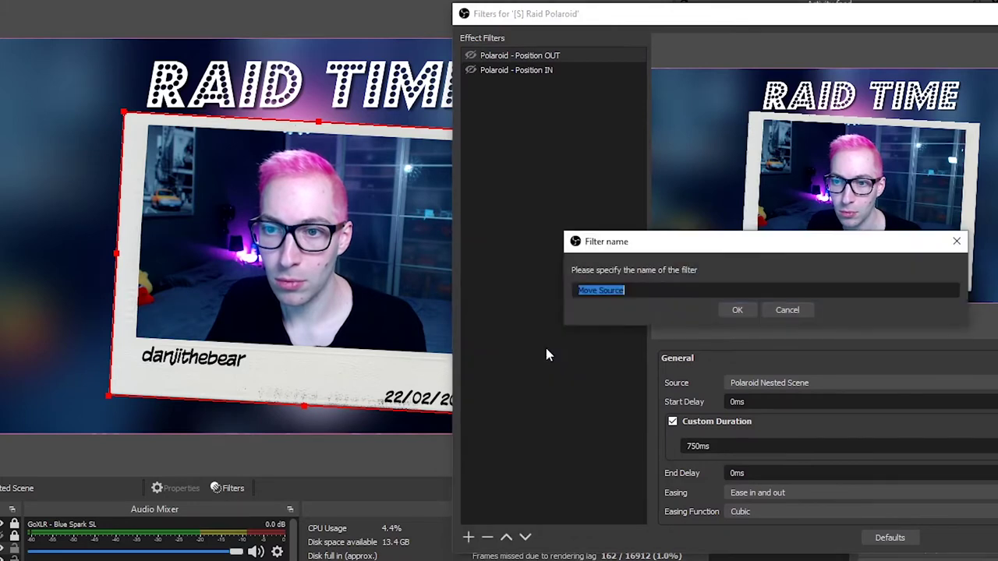
pyautogui.click(784, 309)
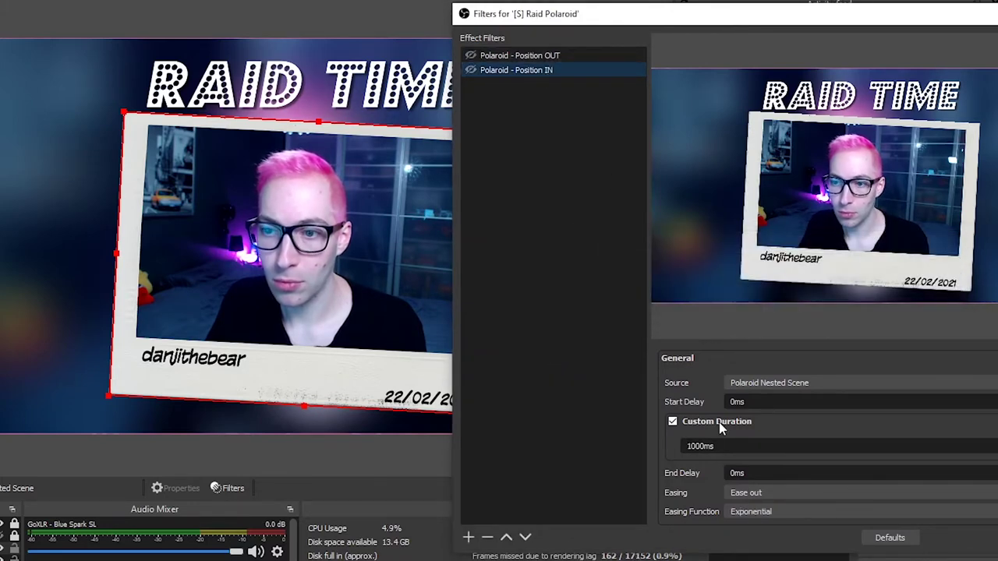
# Confirm the move filter targets Polaroid Nested Scene and review its Transform settings.
pyautogui.click(819, 384)
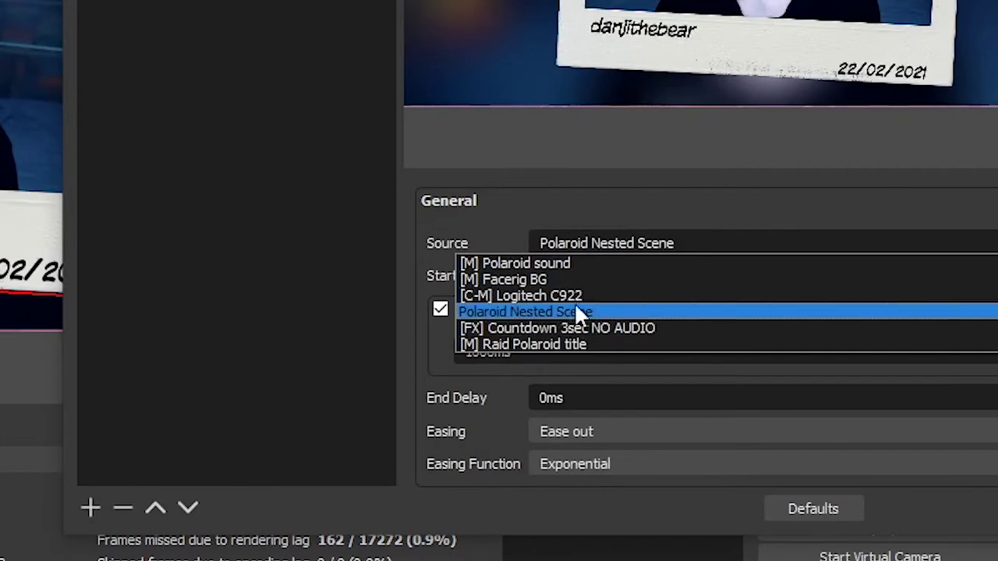
pyautogui.click(597, 311)
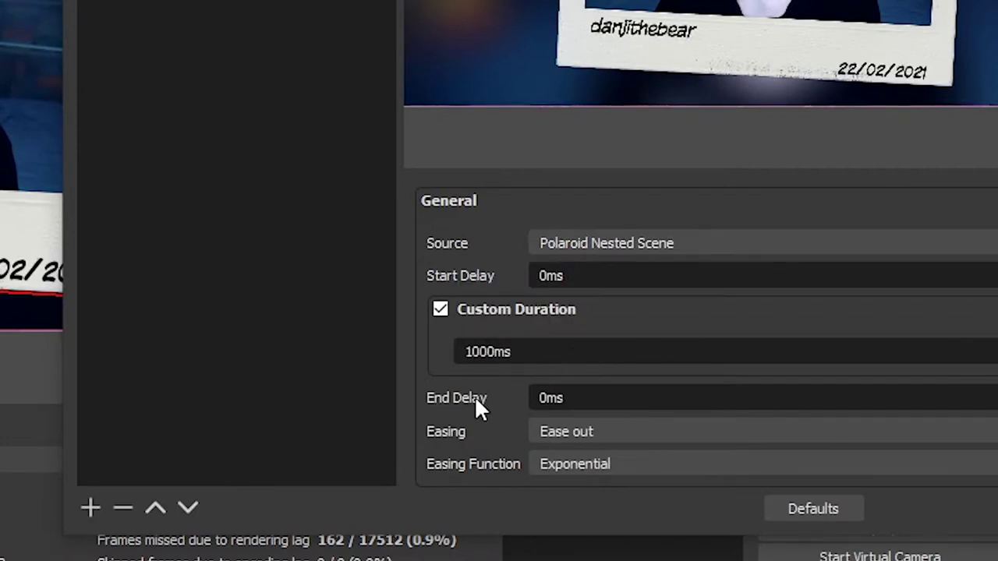
pyautogui.scroll(-5, 477, 403)
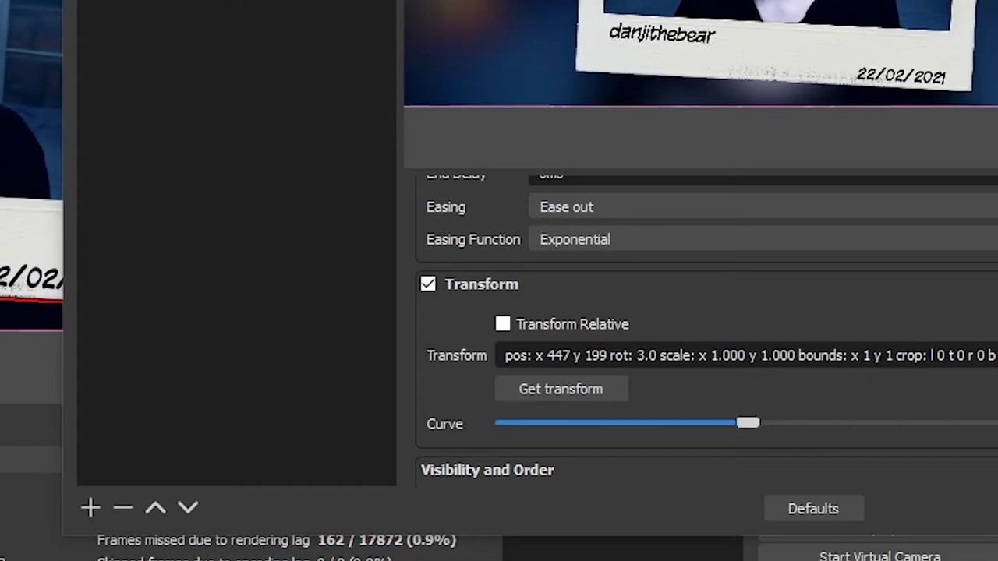
pyautogui.scroll(-5, 461, 394)
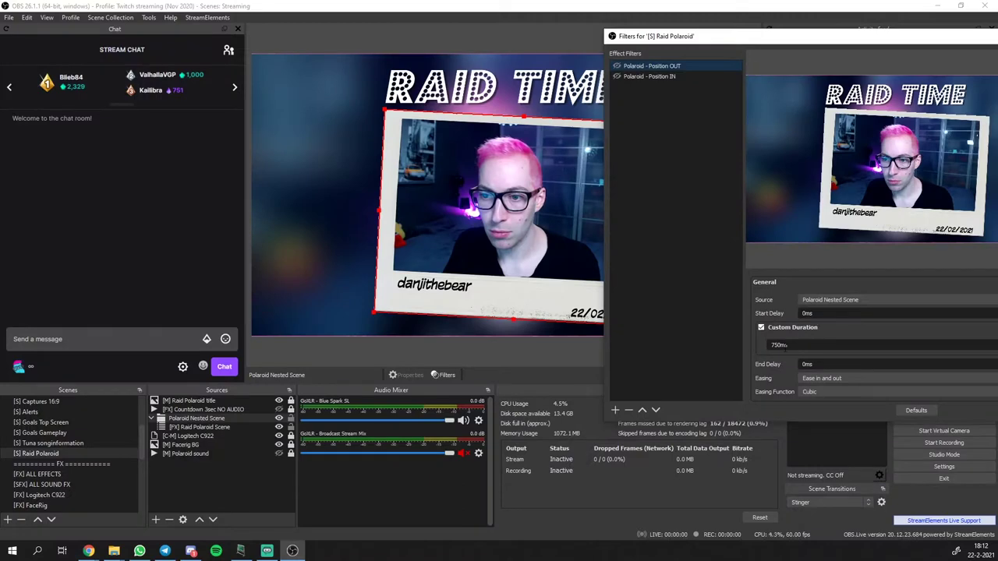
# Preview the polaroid sliding out of the scene, then restore its starting position.
pyautogui.scroll(-1, 780, 335)
pyautogui.scroll(-3, 775, 318)
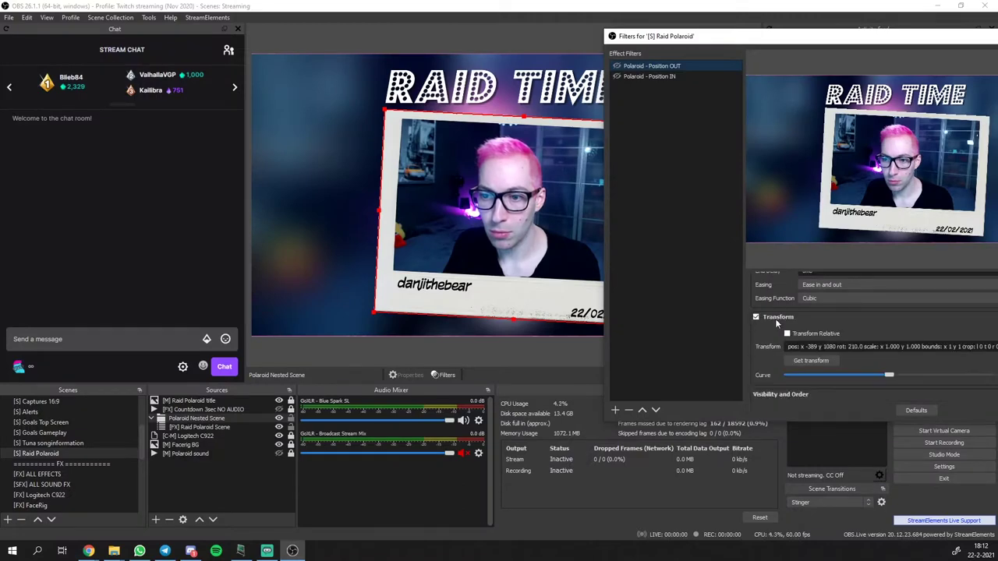
pyautogui.moveTo(572, 300); pyautogui.dragTo(137, 285)
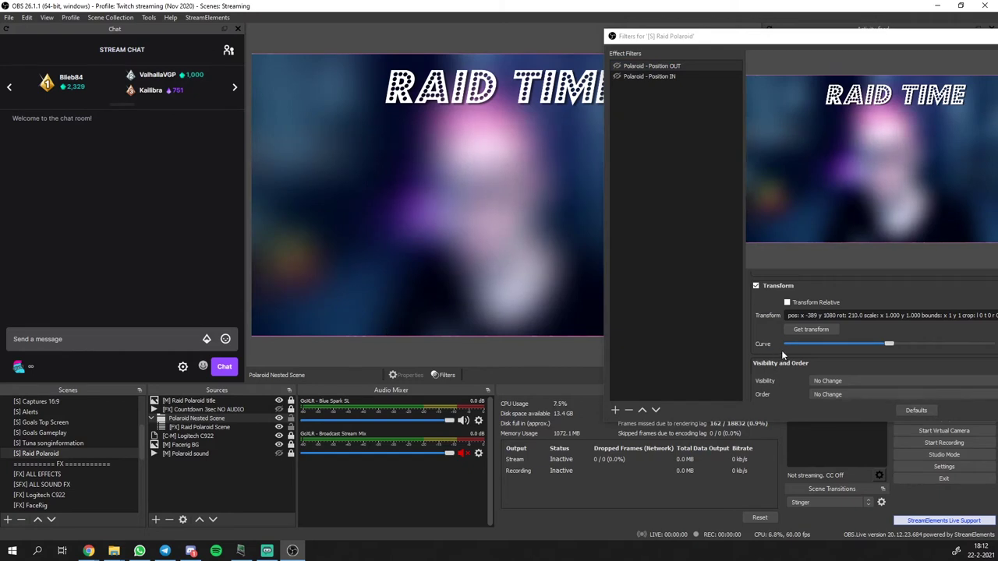
pyautogui.scroll(-4, 782, 350)
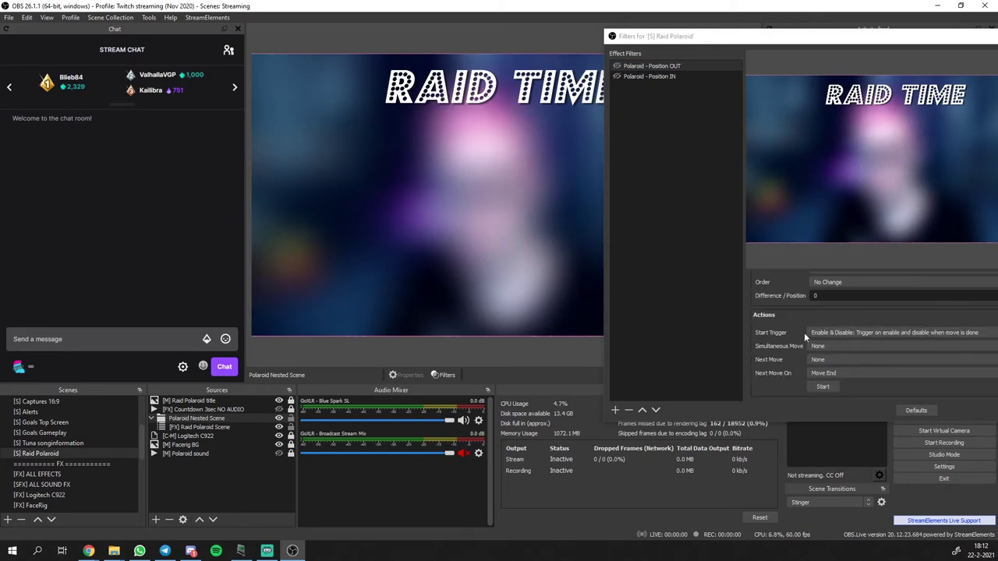
pyautogui.click(823, 387)
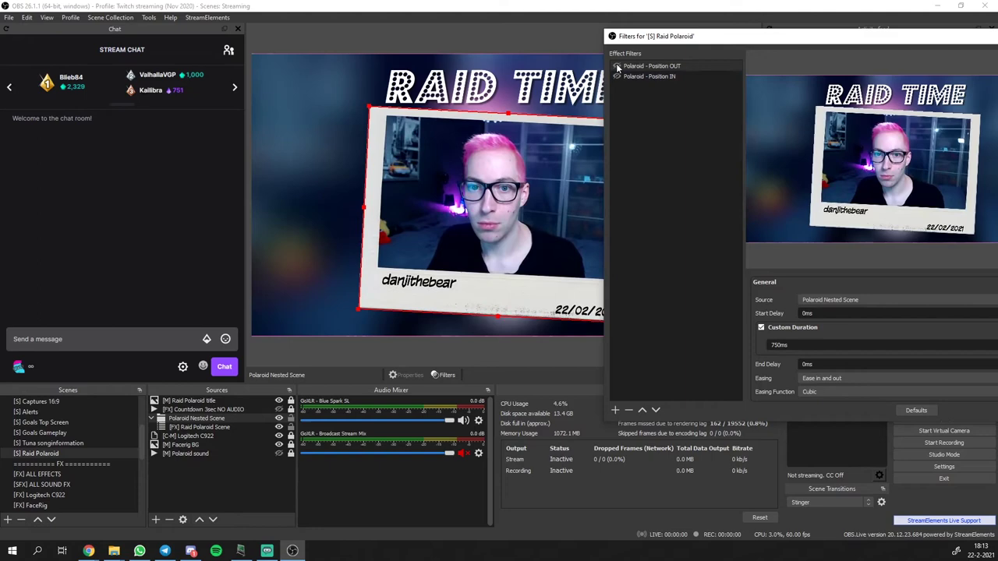
# Run Position OUT and Position IN so the polaroid slides away and back.
pyautogui.click(618, 68)
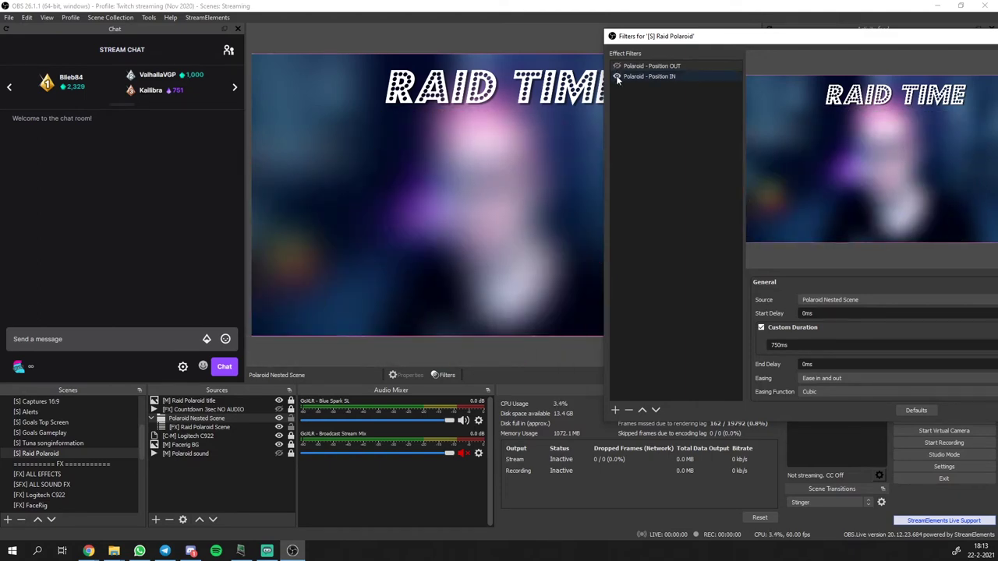
pyautogui.click(618, 78)
pyautogui.click(618, 68)
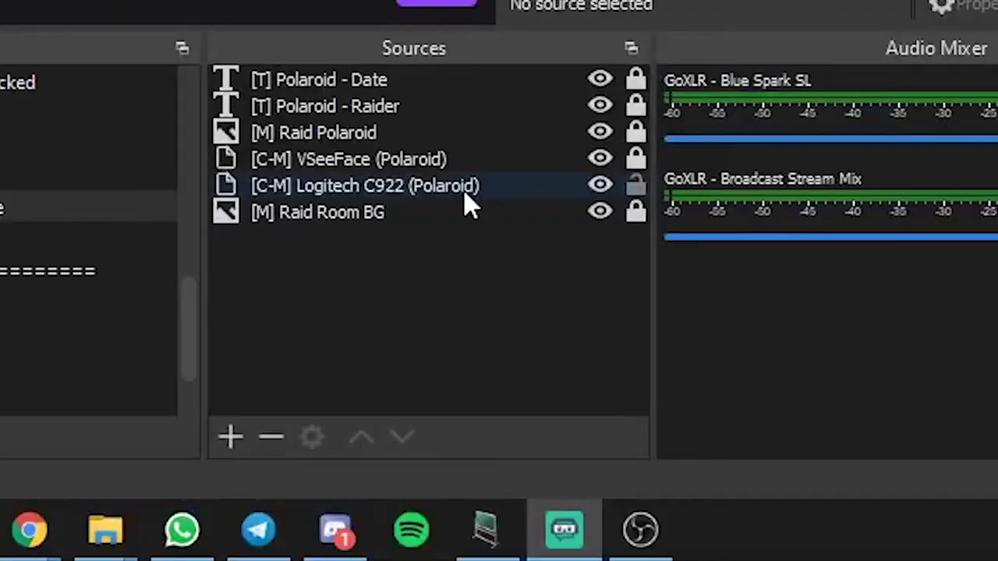
# Open the Logitech C922 (Polaroid) filters and review the Freeze and Color Correction filters.
pyautogui.rightClick(484, 190)
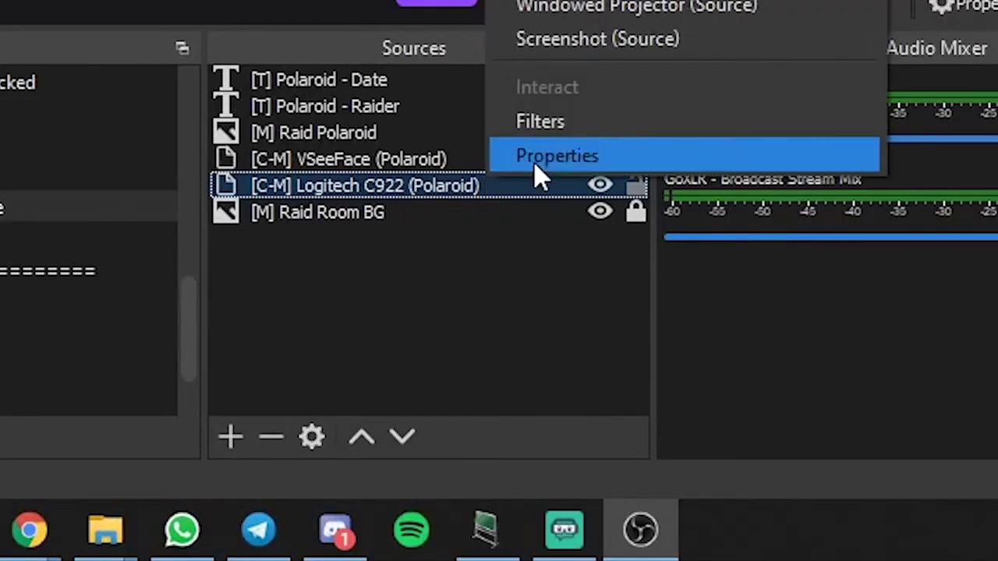
pyautogui.click(607, 123)
pyautogui.click(299, 310)
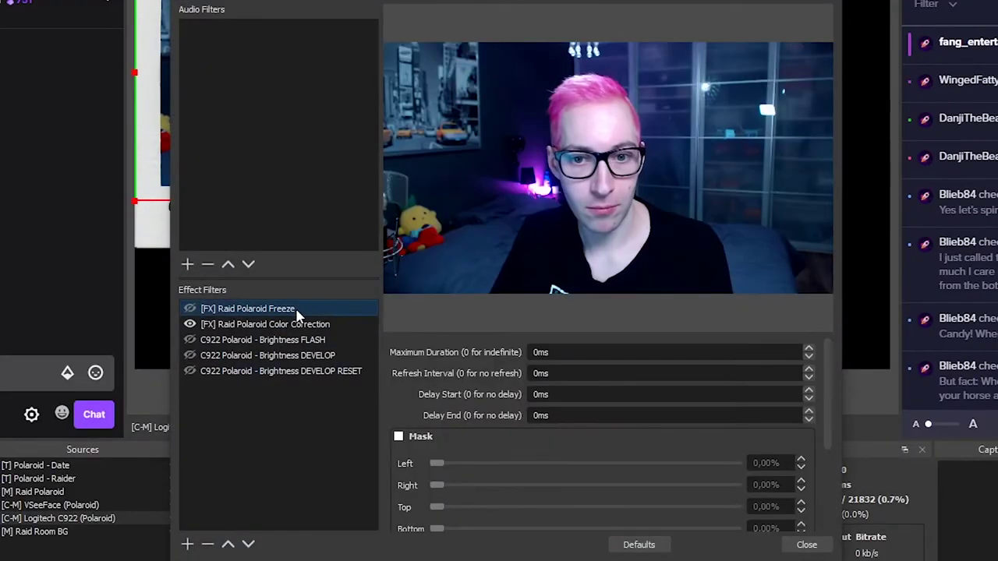
pyautogui.click(187, 544)
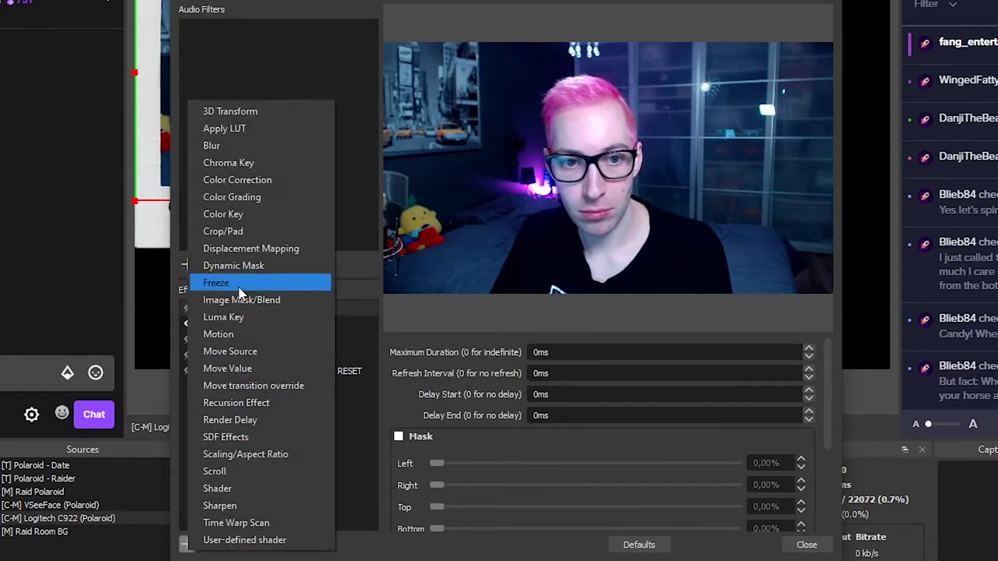
pyautogui.press('Escape')
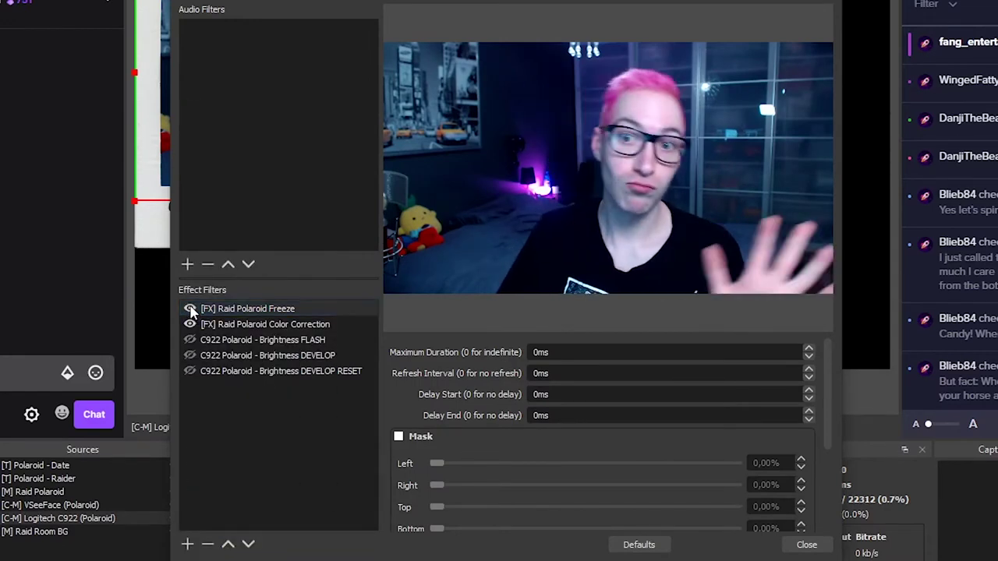
pyautogui.click(234, 325)
pyautogui.click(187, 545)
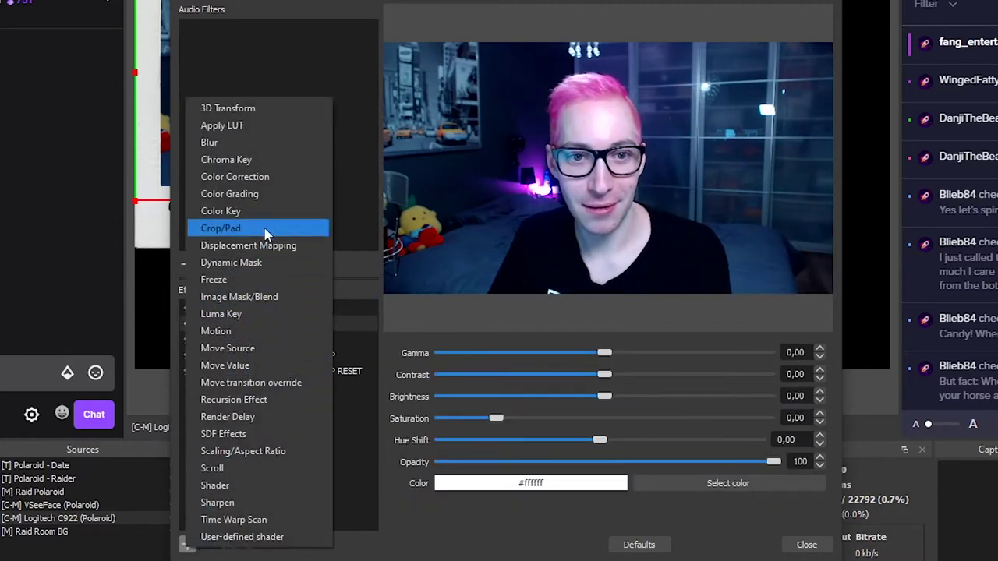
pyautogui.press('Escape')
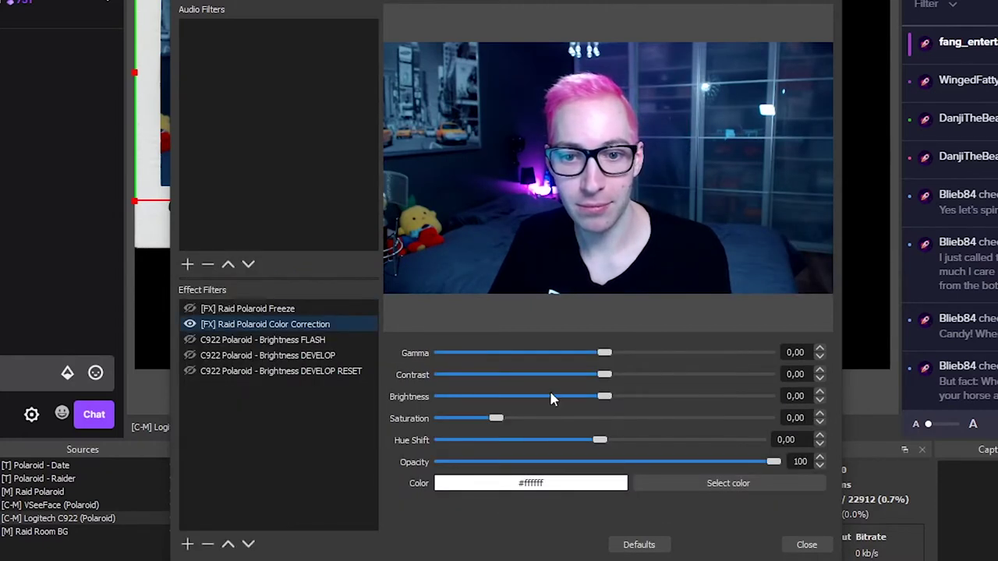
# Check FLASH animates Color Correction Brightness to 1,00 over 50ms, then trigger it to test.
pyautogui.click(312, 340)
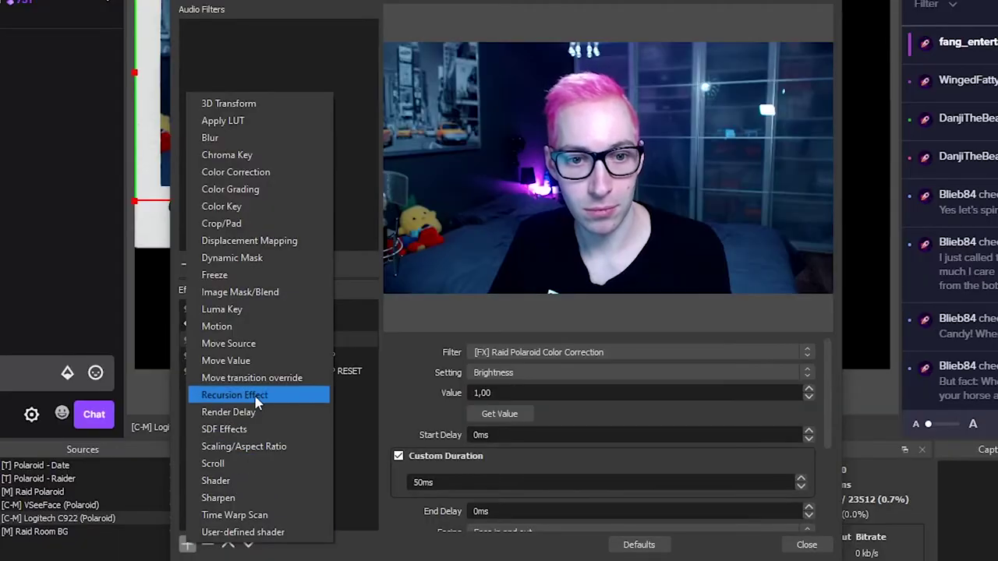
pyautogui.press('Escape')
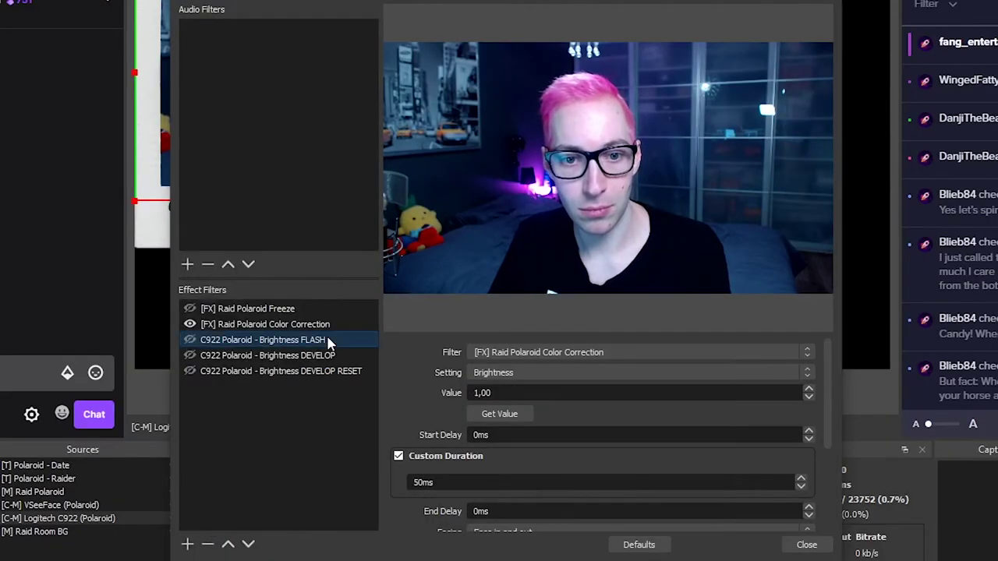
pyautogui.click(696, 352)
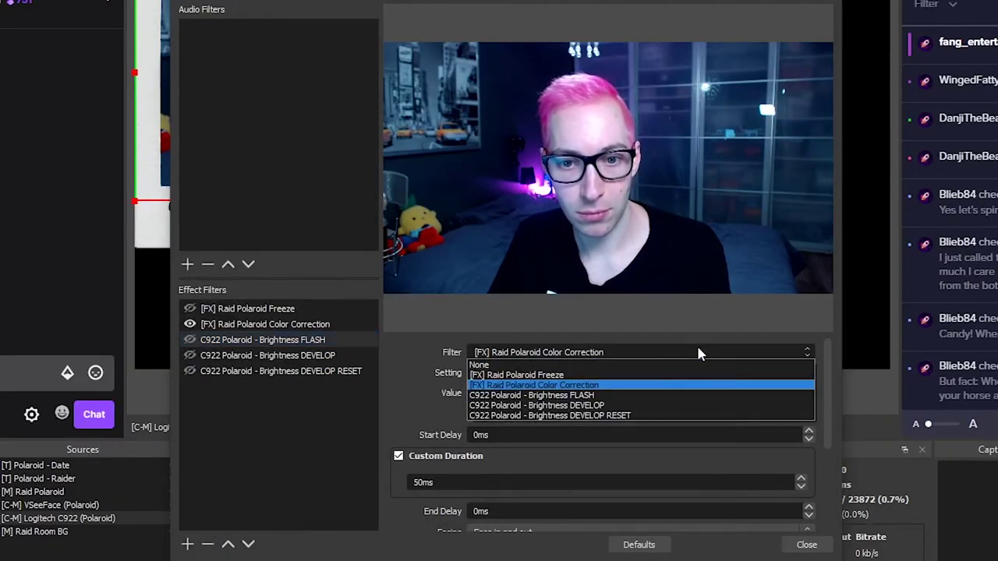
pyautogui.click(612, 388)
pyautogui.click(567, 375)
pyautogui.click(511, 396)
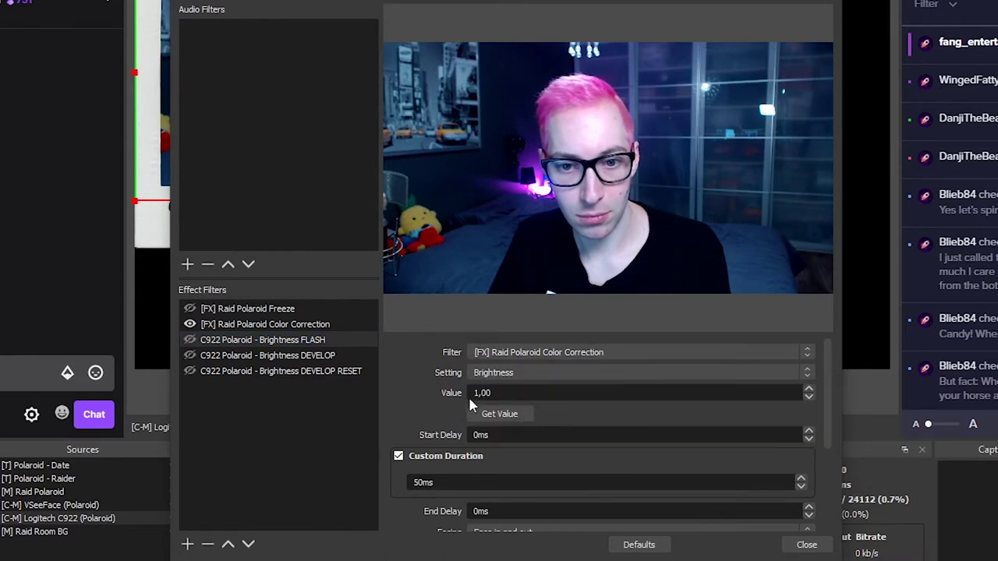
pyautogui.scroll(-3, 415, 434)
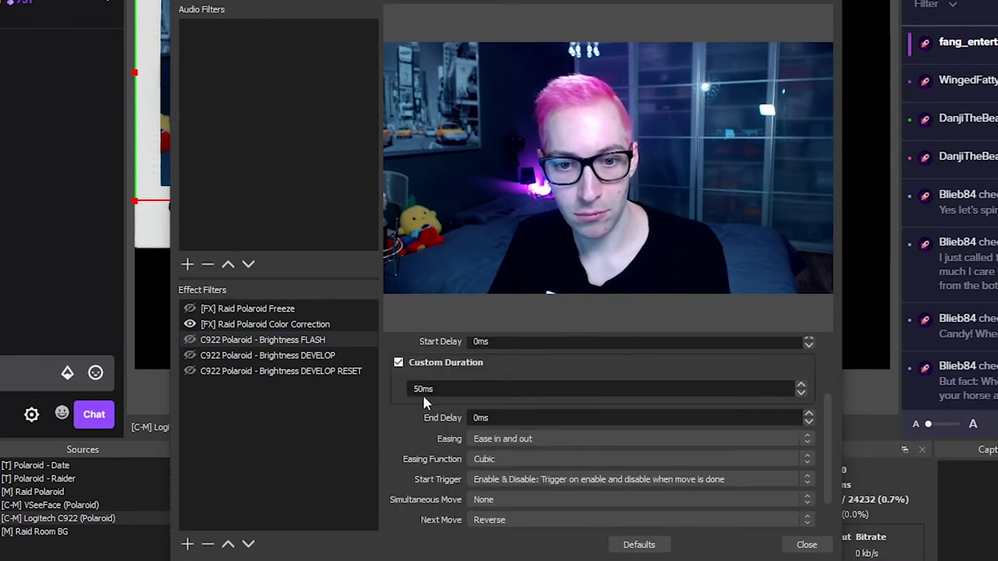
pyautogui.scroll(-2, 418, 441)
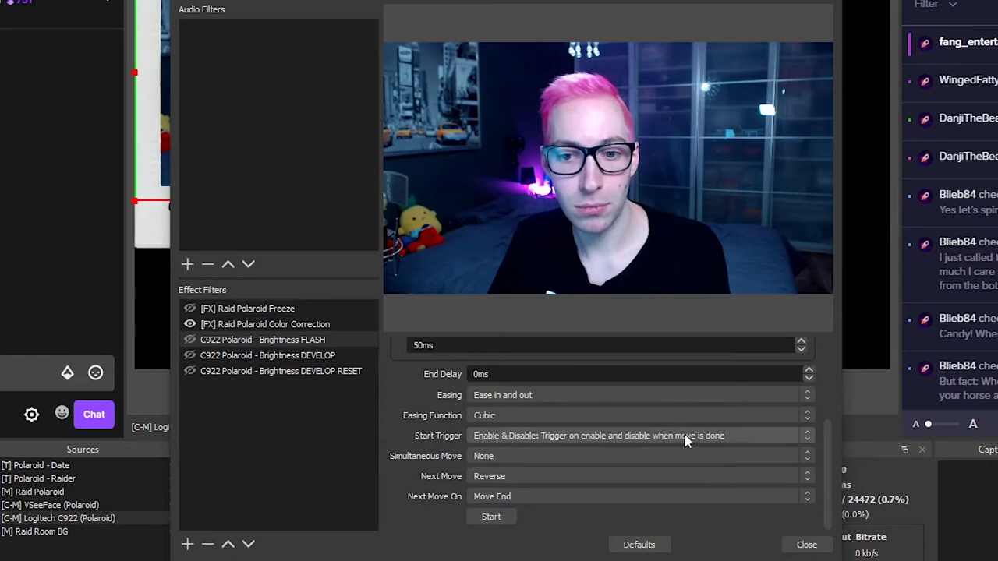
pyautogui.click(190, 341)
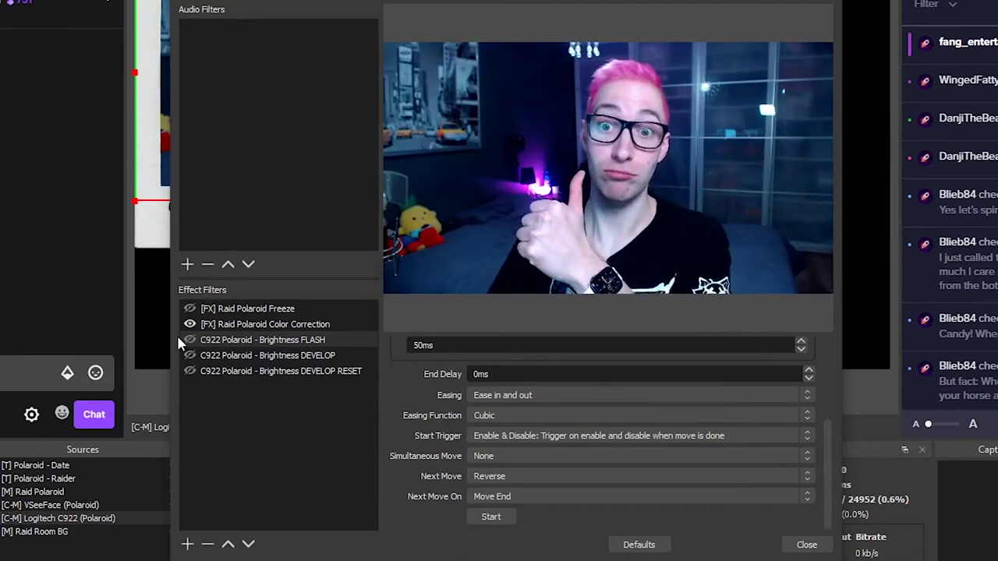
# Review the DEVELOP filter, leaving its duration at 3000ms.
pyautogui.click(188, 545)
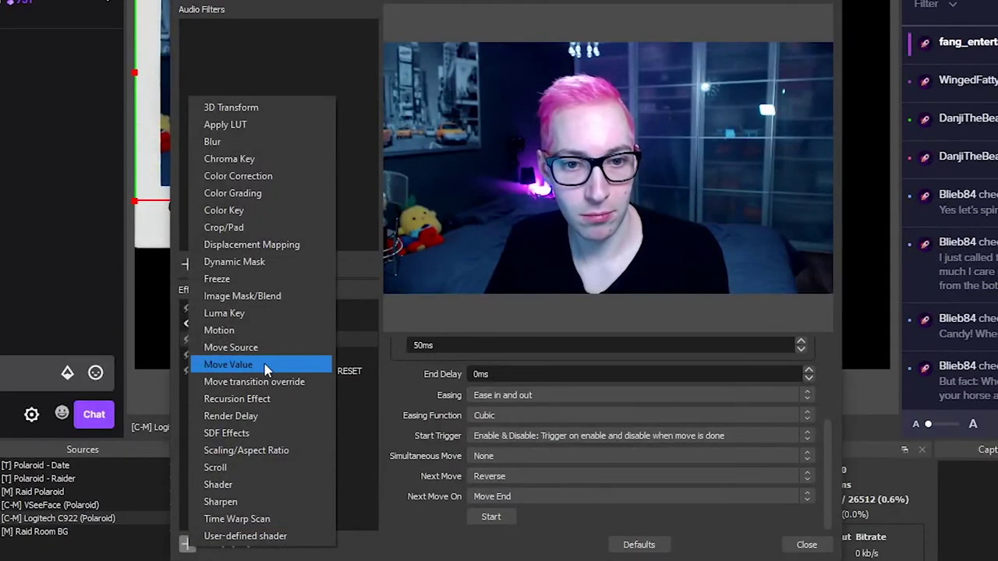
pyautogui.click(428, 419)
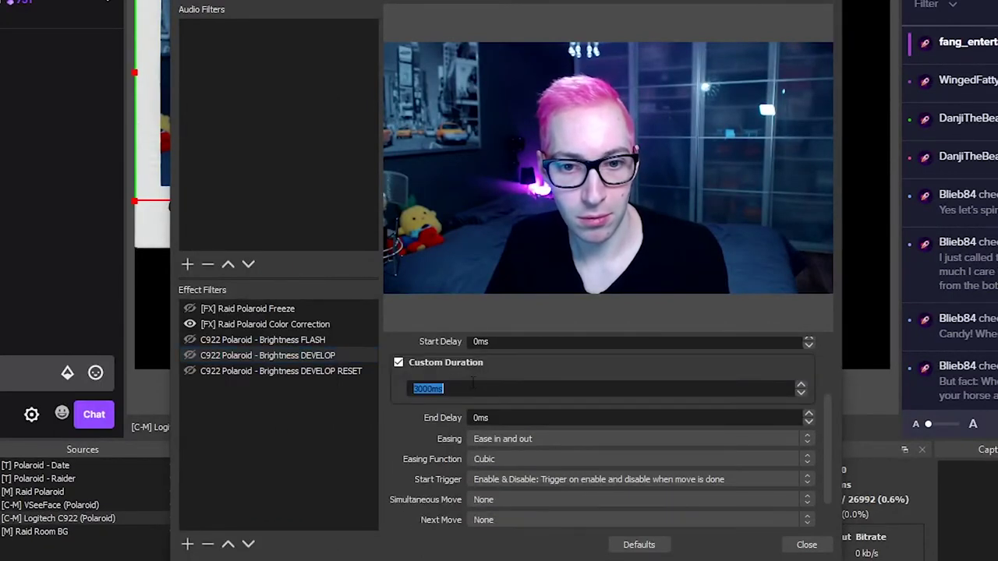
pyautogui.scroll(-1, 401, 430)
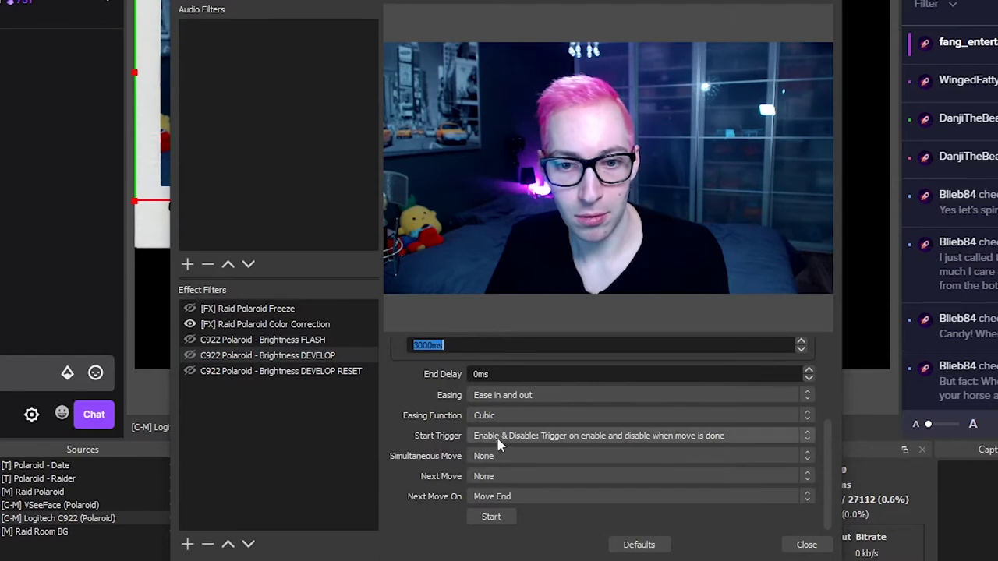
pyautogui.click(189, 357)
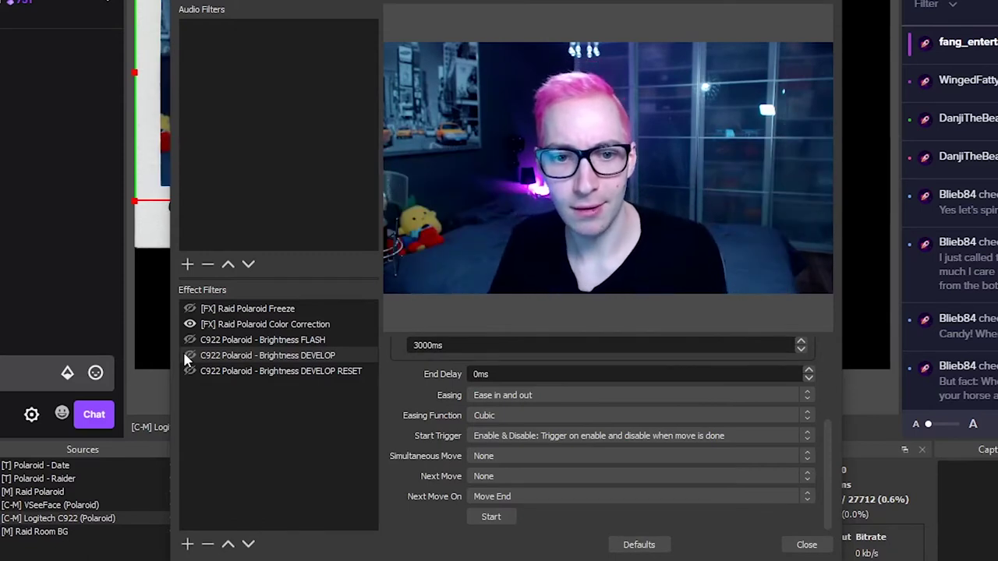
# Check DEVELOP RESET (Brightness -1,00, 10ms) and trigger it to black out the webcam.
pyautogui.click(187, 544)
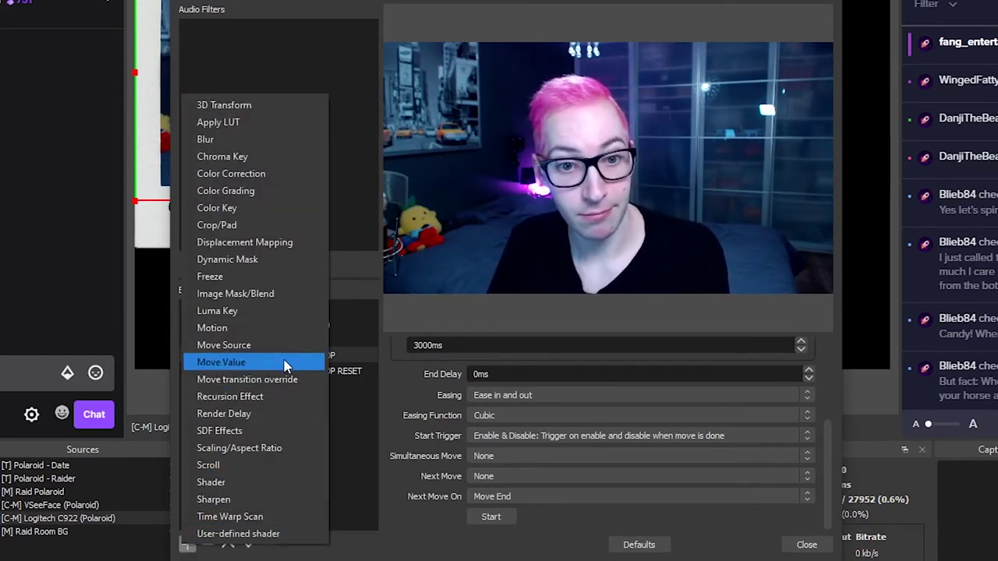
pyautogui.click(397, 385)
pyautogui.click(359, 371)
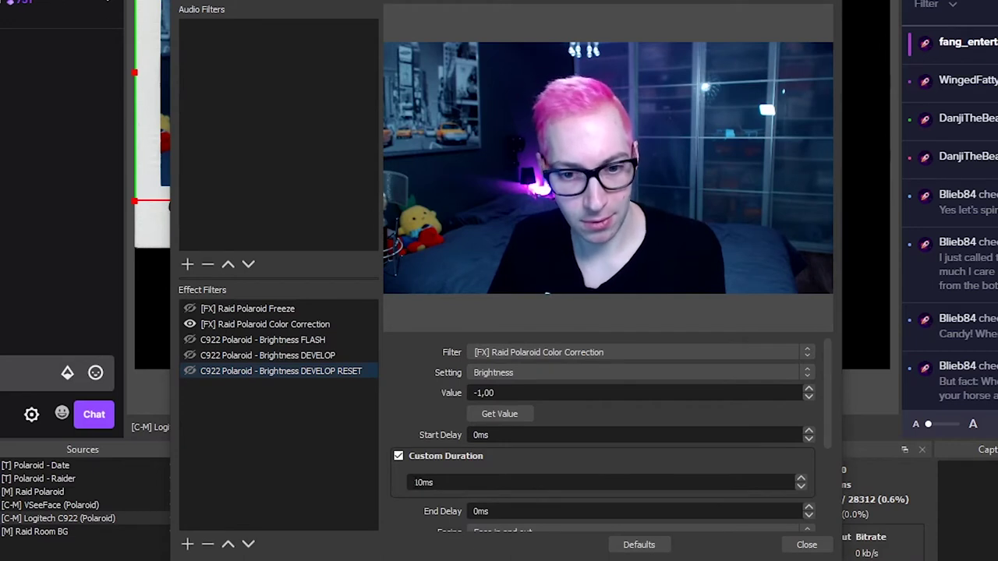
pyautogui.scroll(-2, 427, 392)
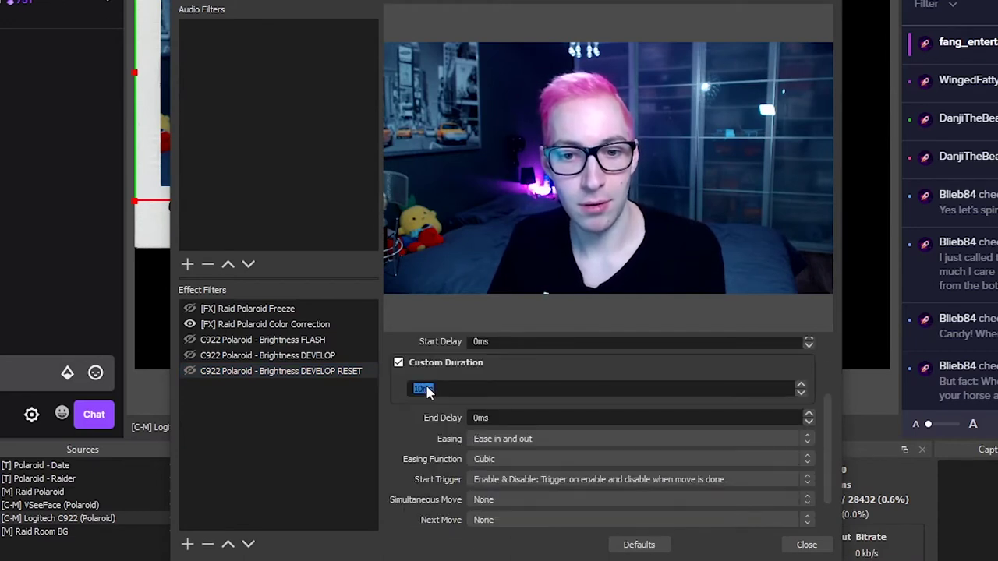
pyautogui.click(190, 372)
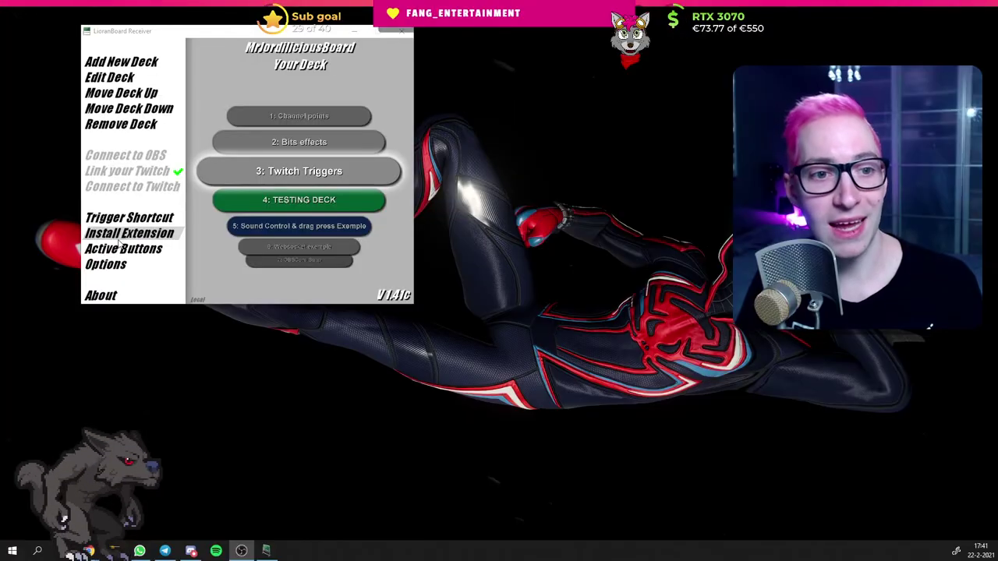
# Install the .lbe extension from the MrJordilicious folder, confirm the transmitter prompt, then scroll the deck list.
pyautogui.click(185, 390)
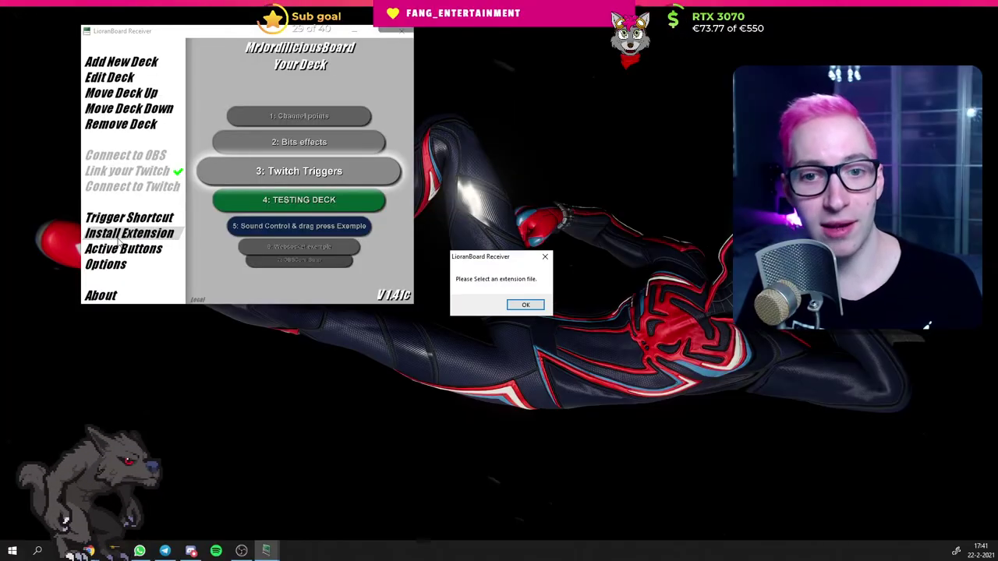
pyautogui.click(526, 304)
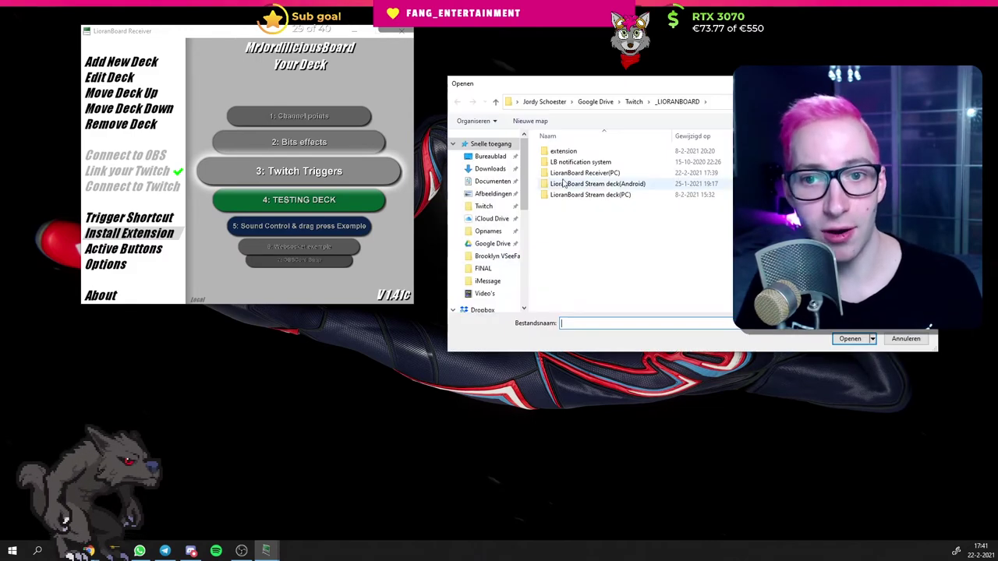
pyautogui.doubleClick(598, 152)
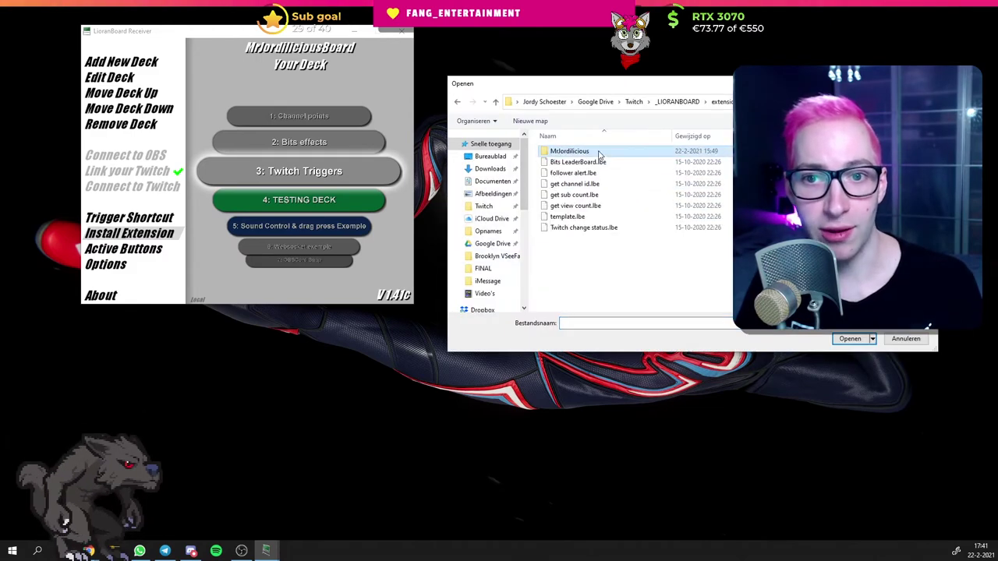
pyautogui.doubleClick(598, 152)
pyautogui.click(850, 339)
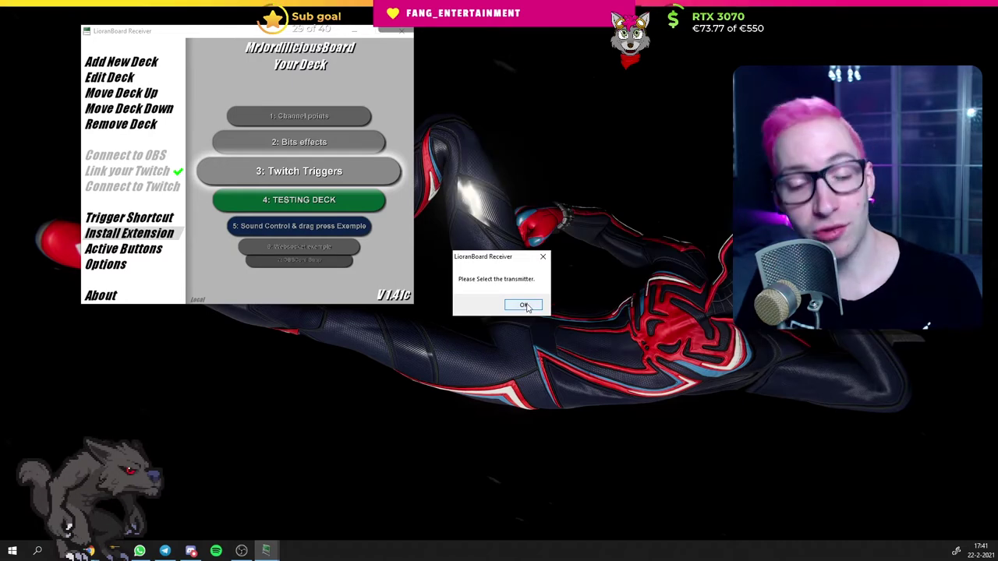
pyautogui.click(525, 305)
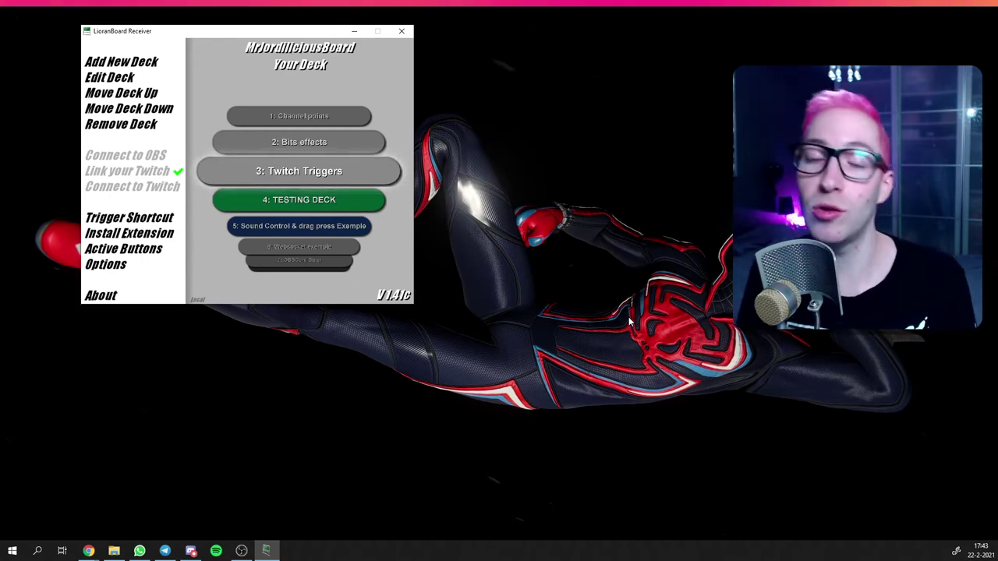
pyautogui.scroll(-4, 326, 178)
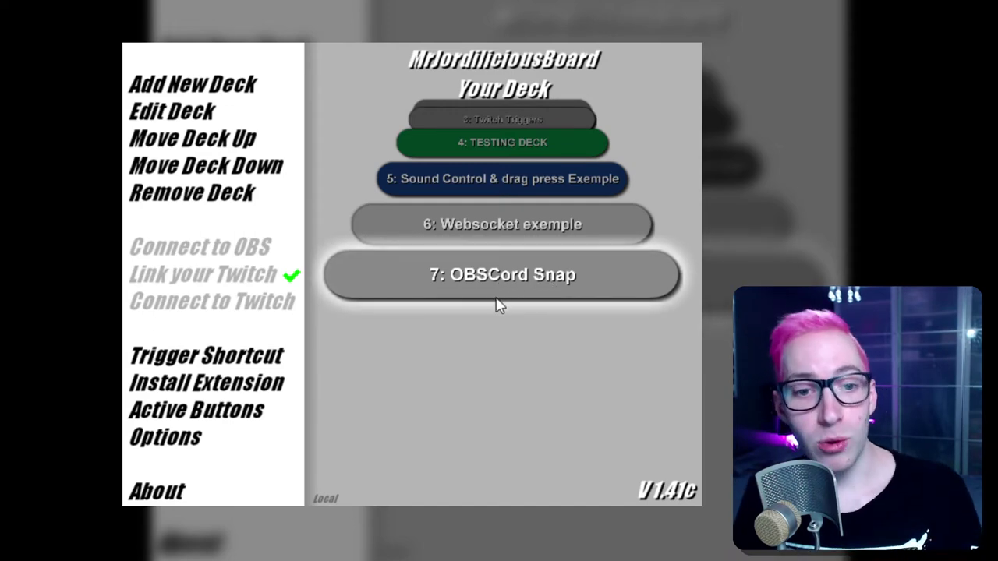
# Open the 3: Twitch Triggers deck and import the Raid Polaroid button JSON into an empty cell.
pyautogui.scroll(4, 520, 312)
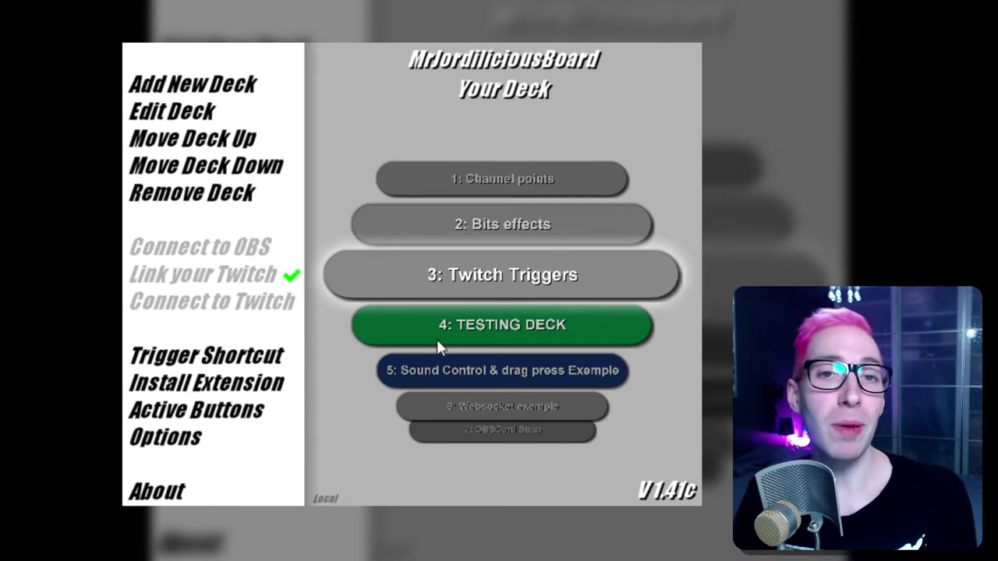
pyautogui.click(486, 282)
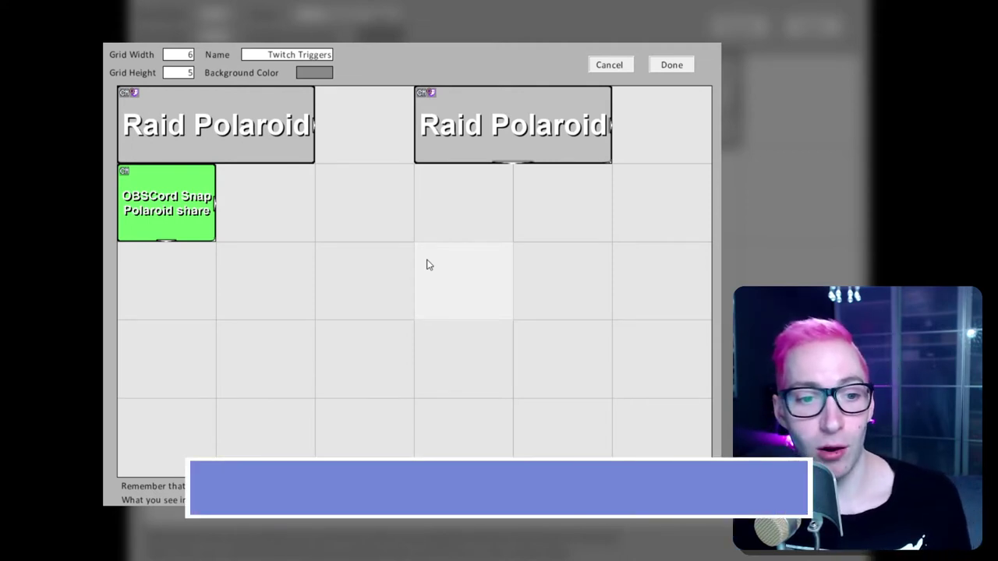
pyautogui.click(482, 204)
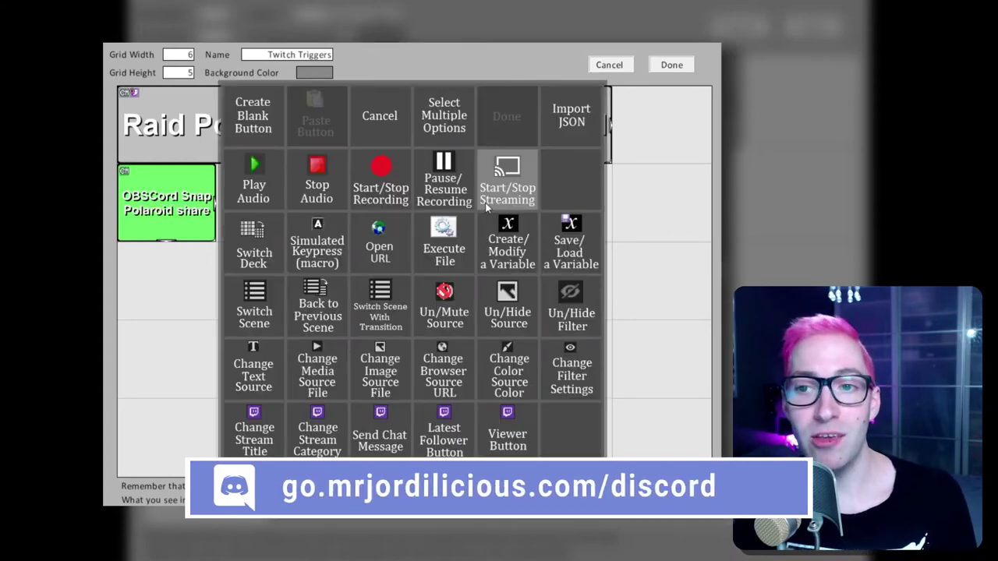
pyautogui.click(578, 125)
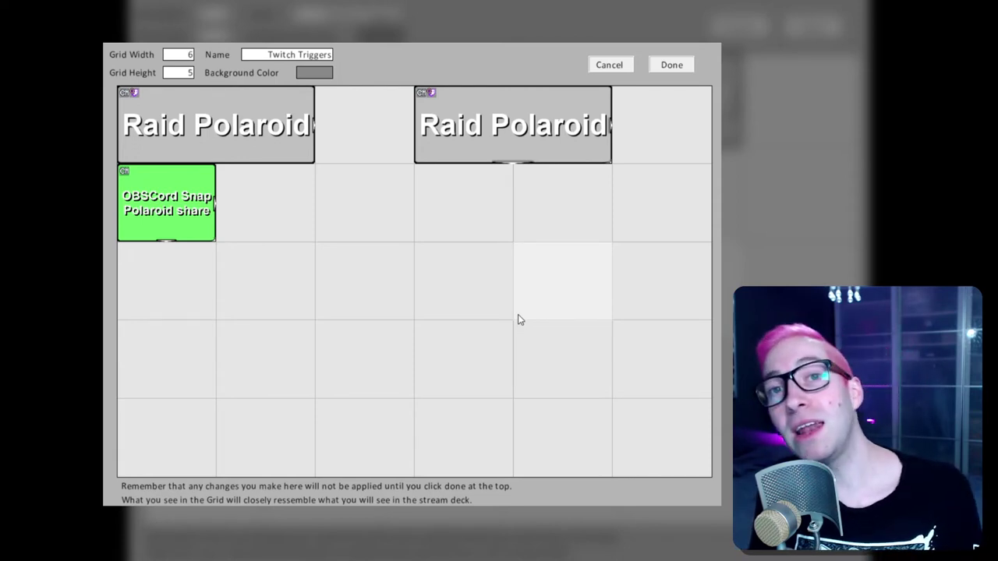
# Open the second Raid Polaroid button's commands and review the slide-in, countdown, FLASH and Freeze steps.
pyautogui.rightClick(456, 123)
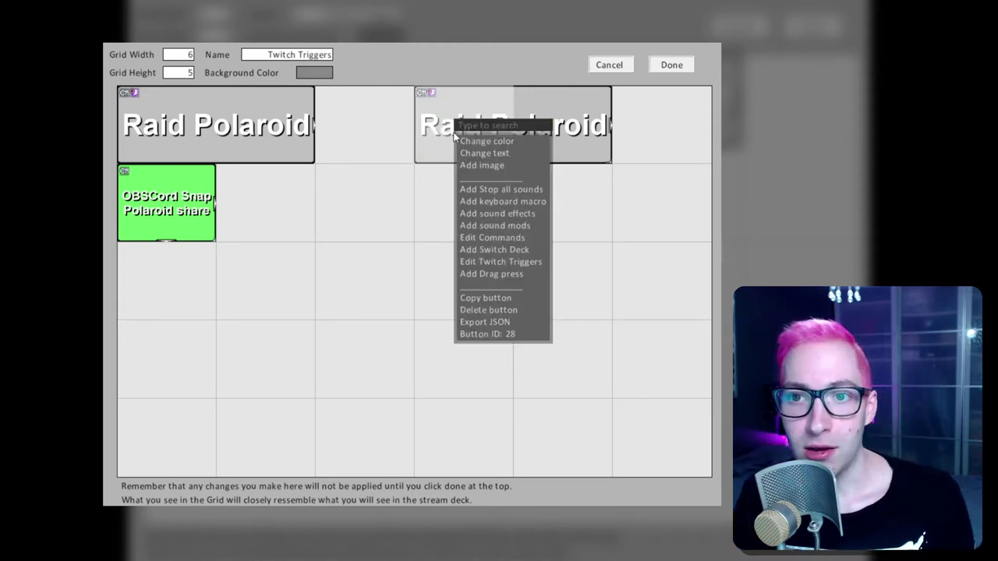
pyautogui.click(511, 239)
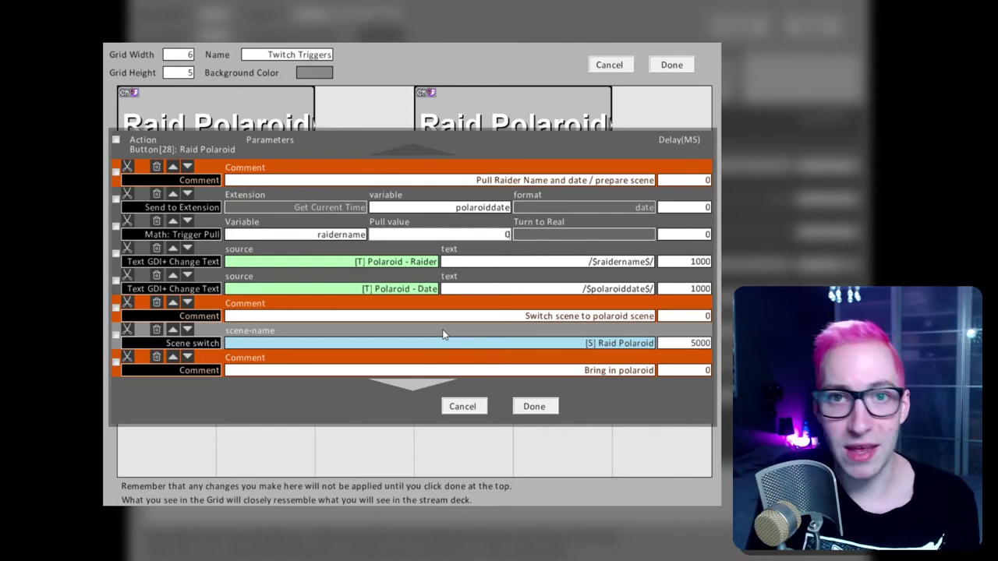
pyautogui.scroll(-3, 445, 334)
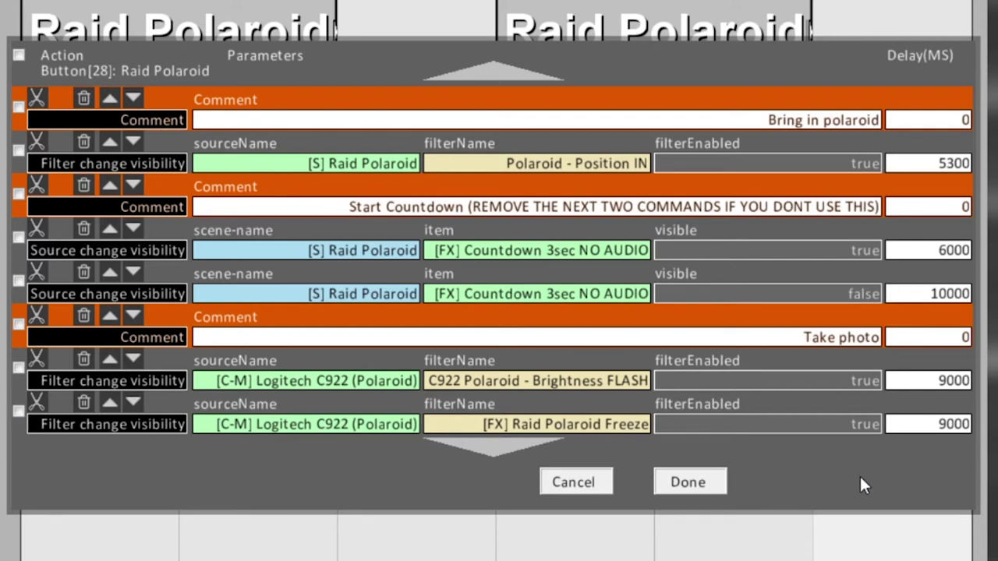
pyautogui.scroll(-5, 864, 485)
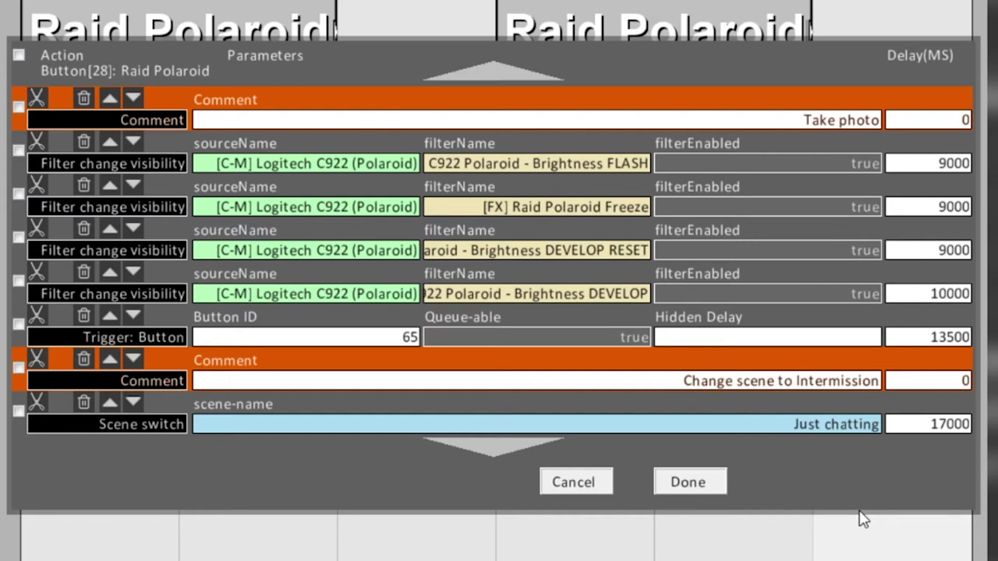
pyautogui.scroll(-3, 815, 369)
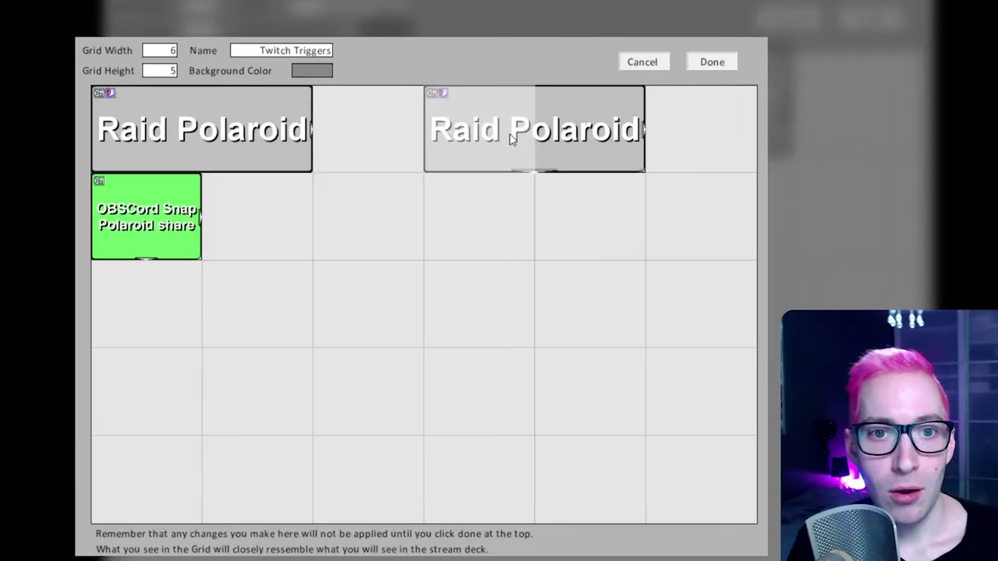
# Bring up the Raid Polaroid button's Twitch Triggers to check them.
pyautogui.rightClick(490, 117)
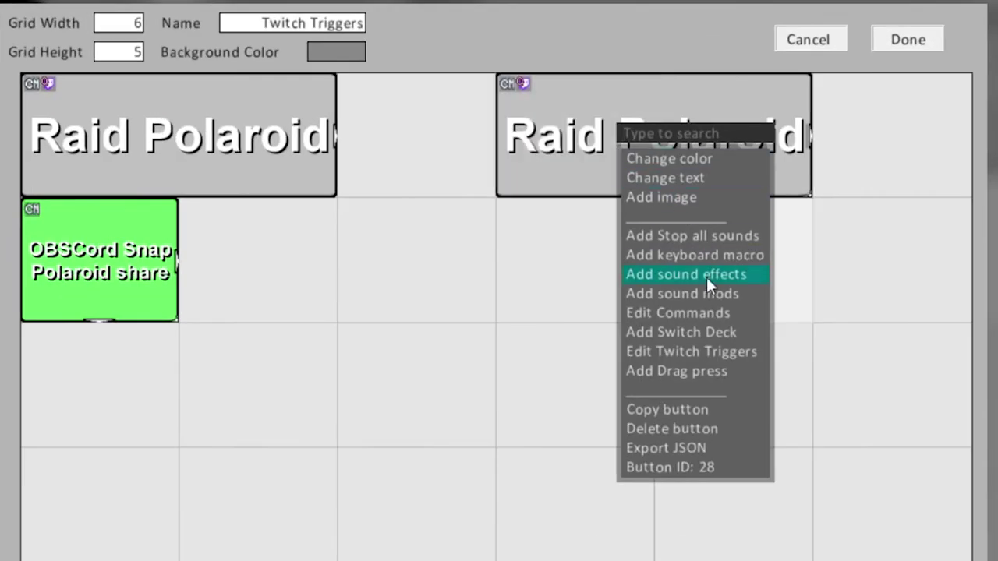
pyautogui.click(706, 350)
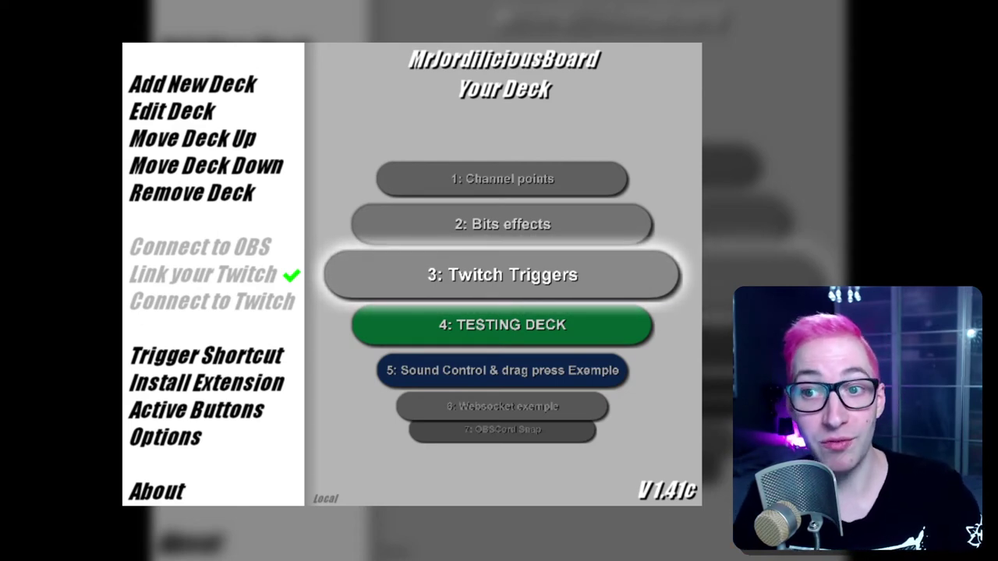
# Open deck 7: OBSCord Snap and show the Polaroid share button's command list.
pyautogui.scroll(-4, 548, 273)
pyautogui.click(548, 274)
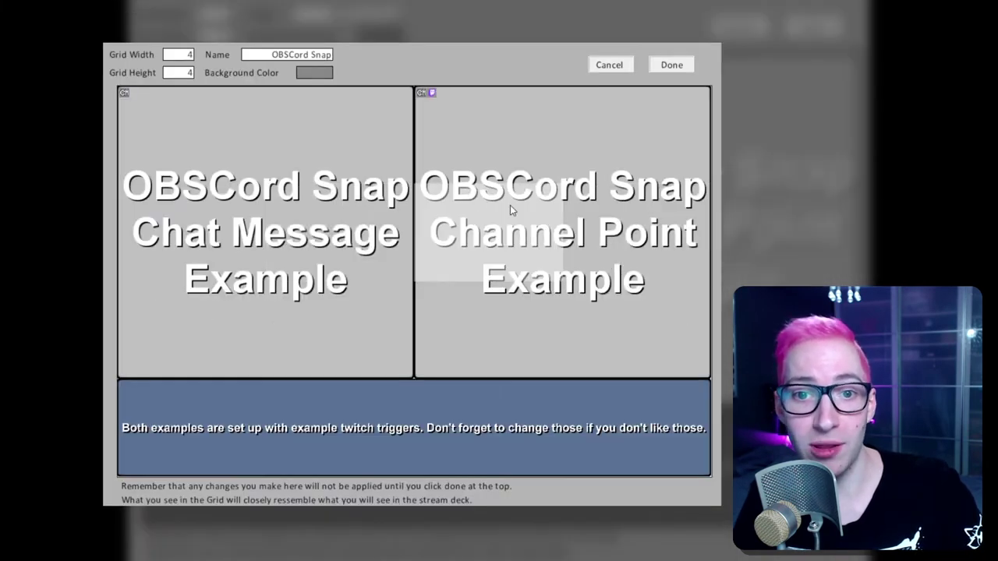
pyautogui.rightClick(510, 205)
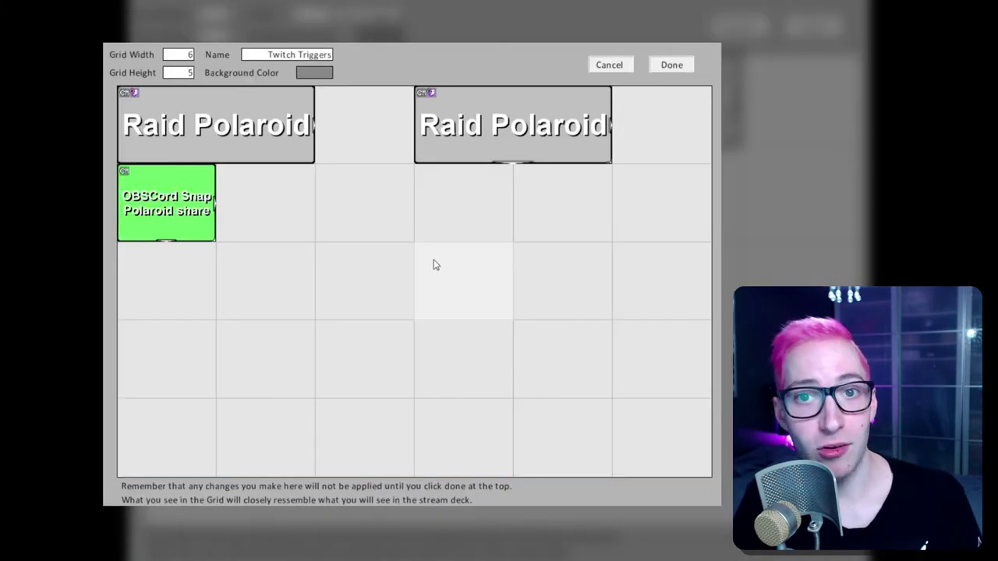
pyautogui.rightClick(173, 184)
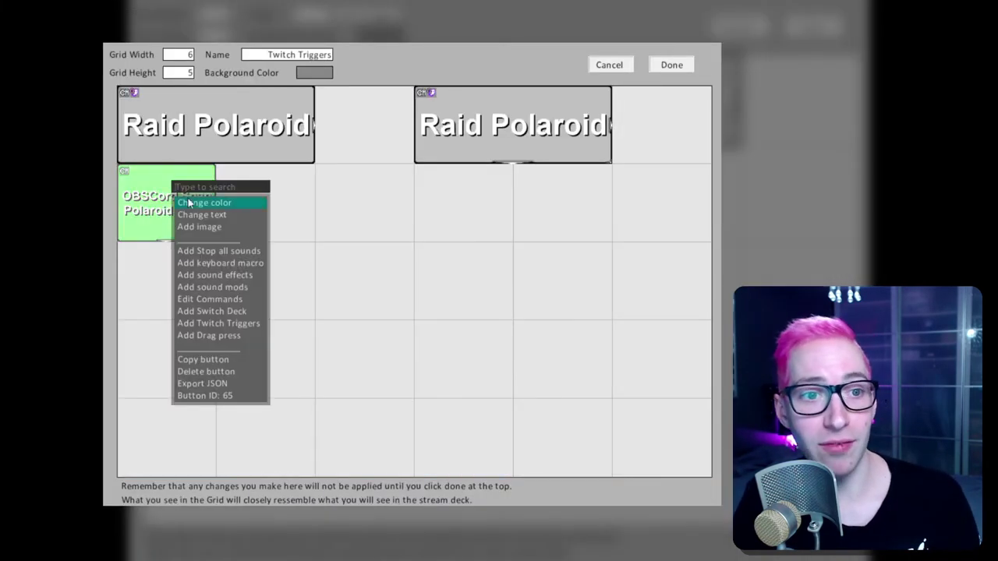
pyautogui.click(214, 300)
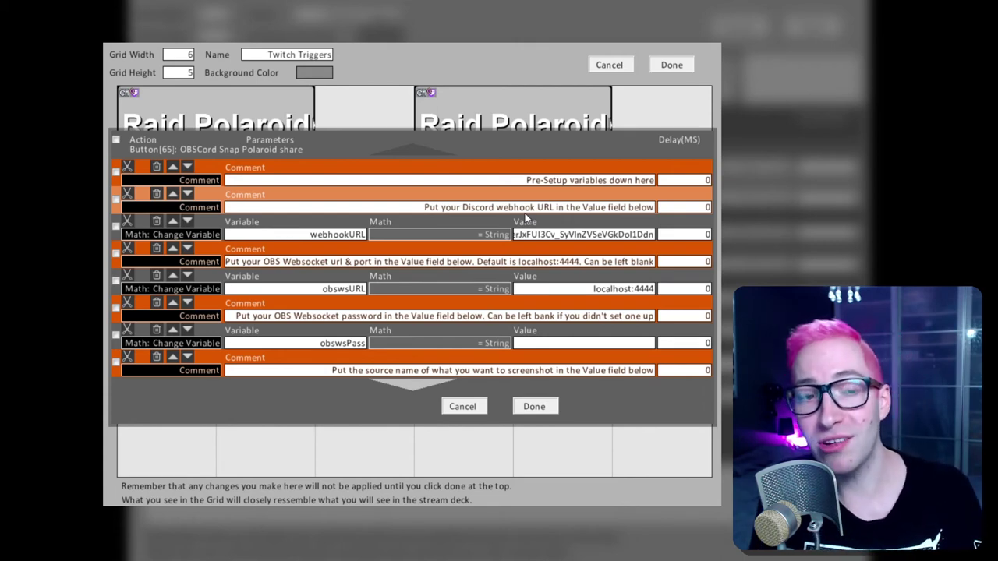
# Close the commands, check the OBSCord Snap button's empty Twitch triggers, and read its Button ID 65.
pyautogui.click(534, 406)
pyautogui.rightClick(162, 173)
pyautogui.click(217, 315)
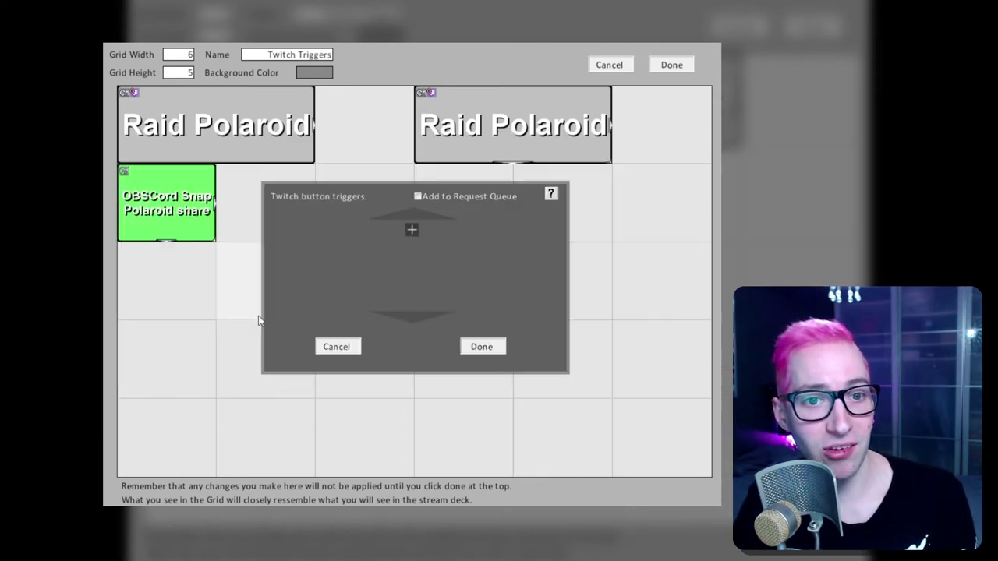
pyautogui.click(473, 347)
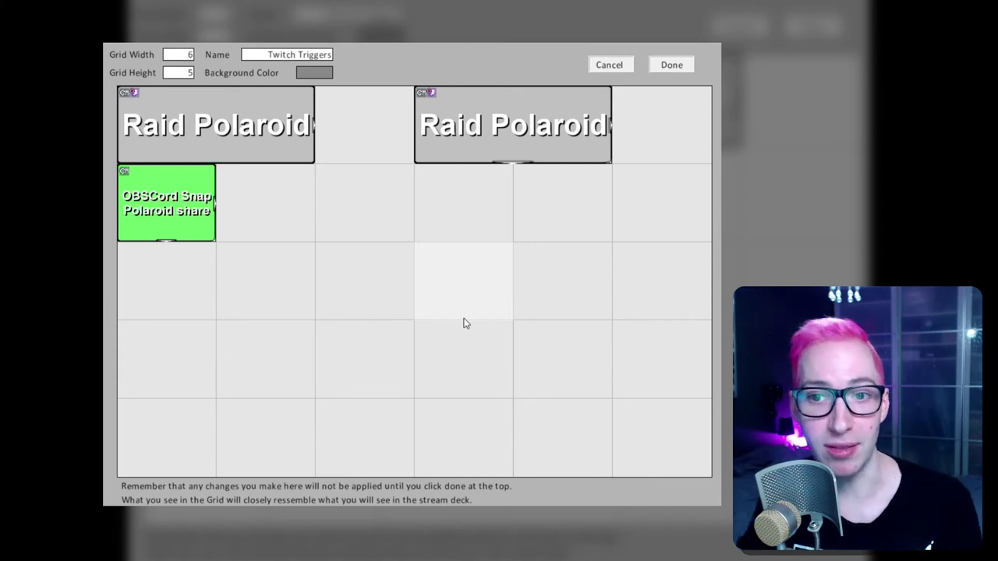
pyautogui.rightClick(156, 203)
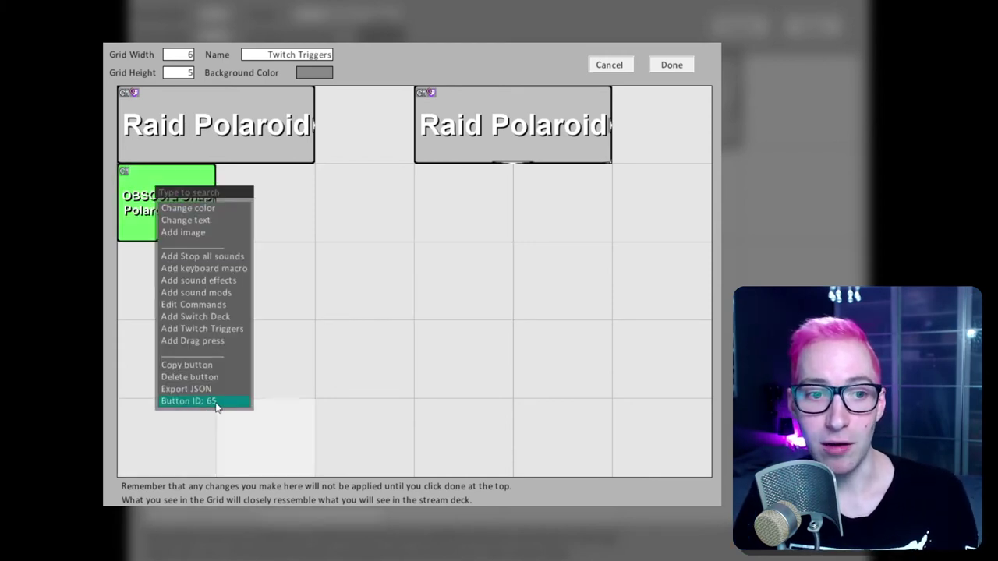